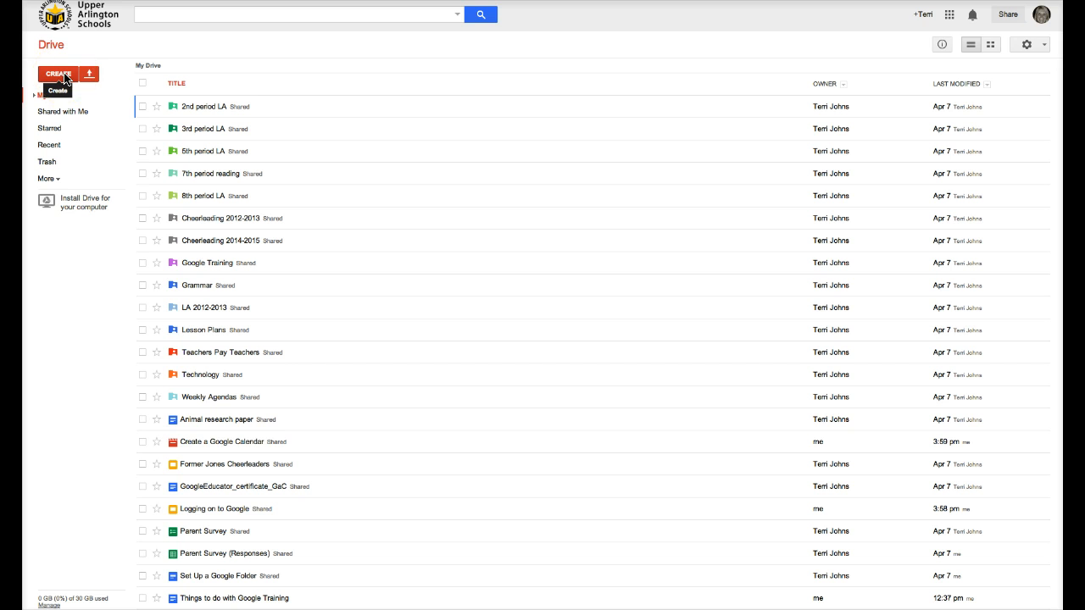
Create a new blank Google Docs document from Drive's CREATE menu
{"action": "left_click", "coordinate": [65, 78]}
{"action": "left_click", "coordinate": [85, 123]}
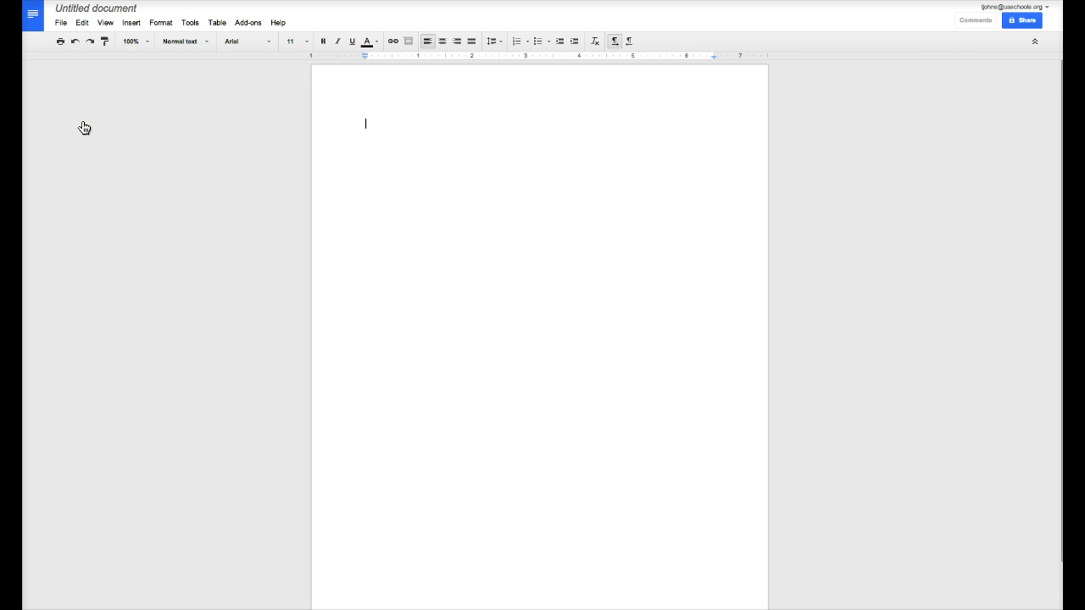
Rename the 'Untitled document' to 'Raccoons'
{"action": "left_click", "coordinate": [100, 10]}
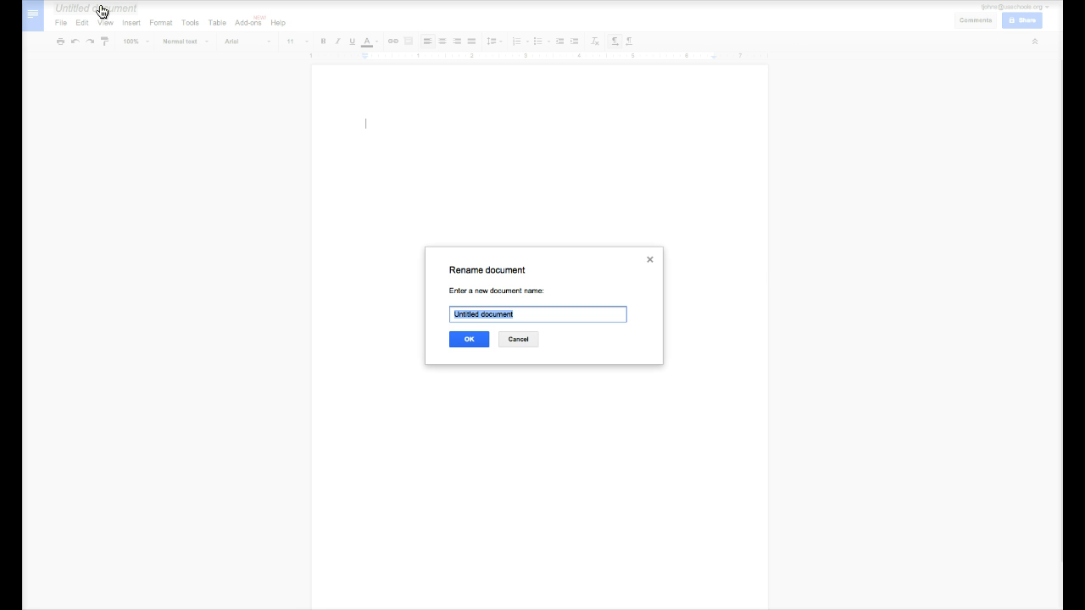
{"action": "type", "text": "Raccoons"}
{"action": "left_click", "coordinate": [473, 339]}
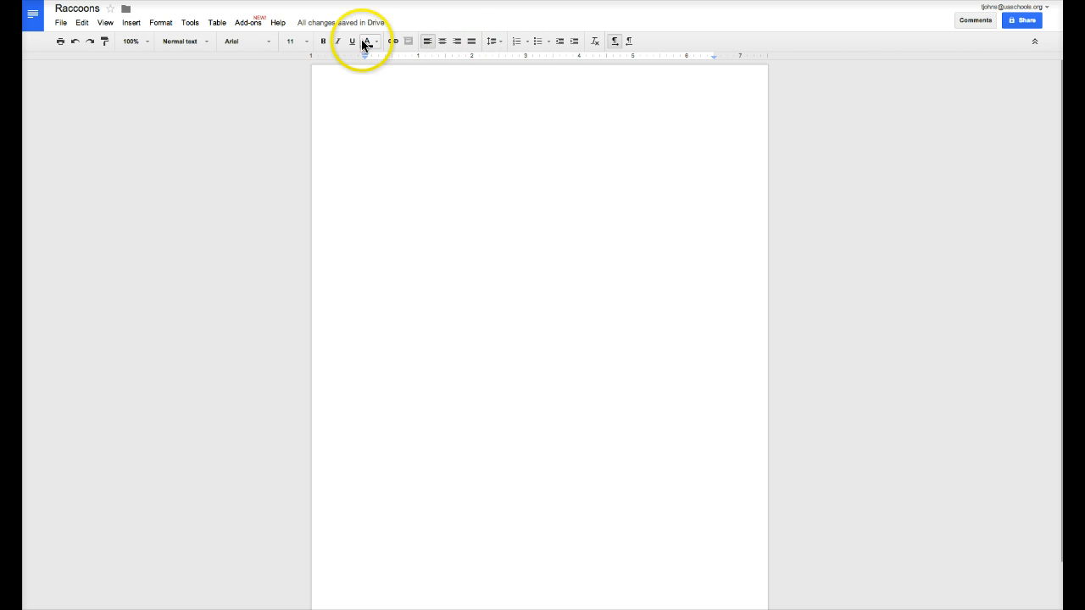
{"action": "left_click", "coordinate": [126, 14]}
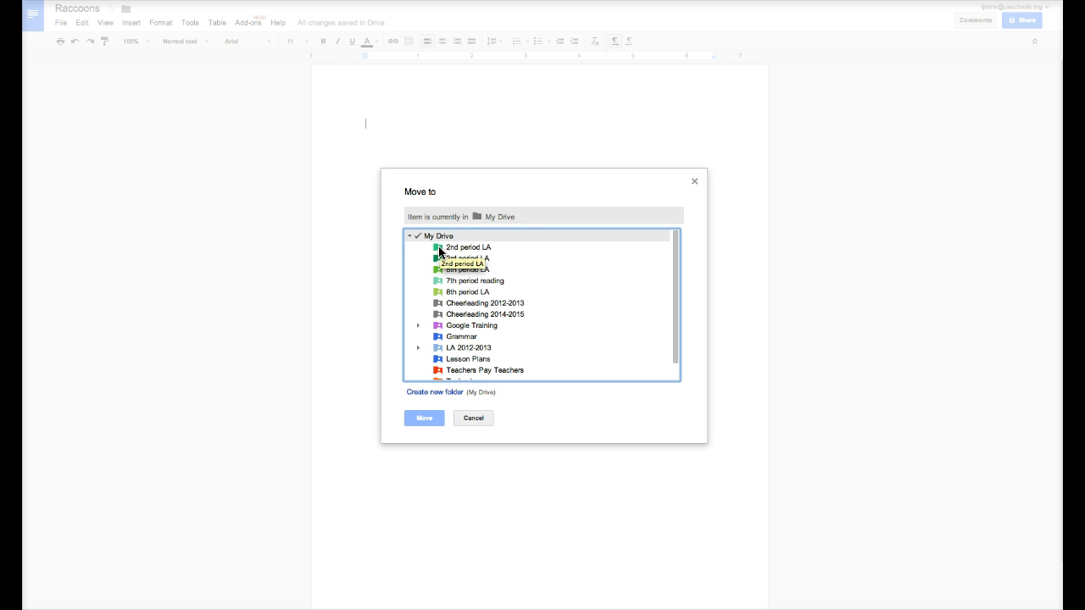
{"action": "left_click", "coordinate": [480, 418]}
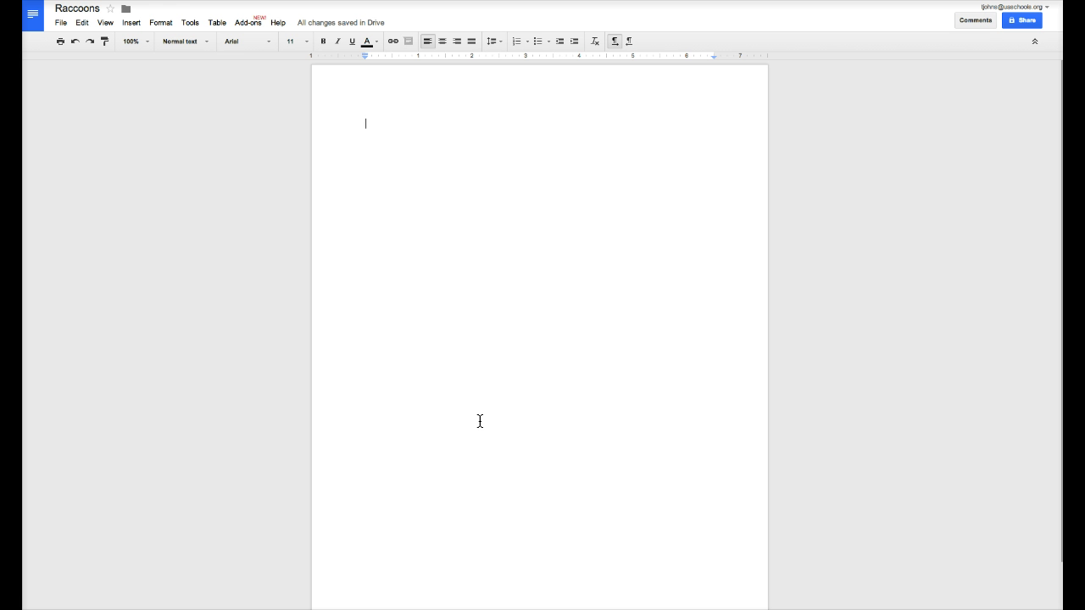
Open the Research panel from Tools and search for 'raccoons'
{"action": "left_click", "coordinate": [191, 24]}
{"action": "left_click", "coordinate": [196, 55]}
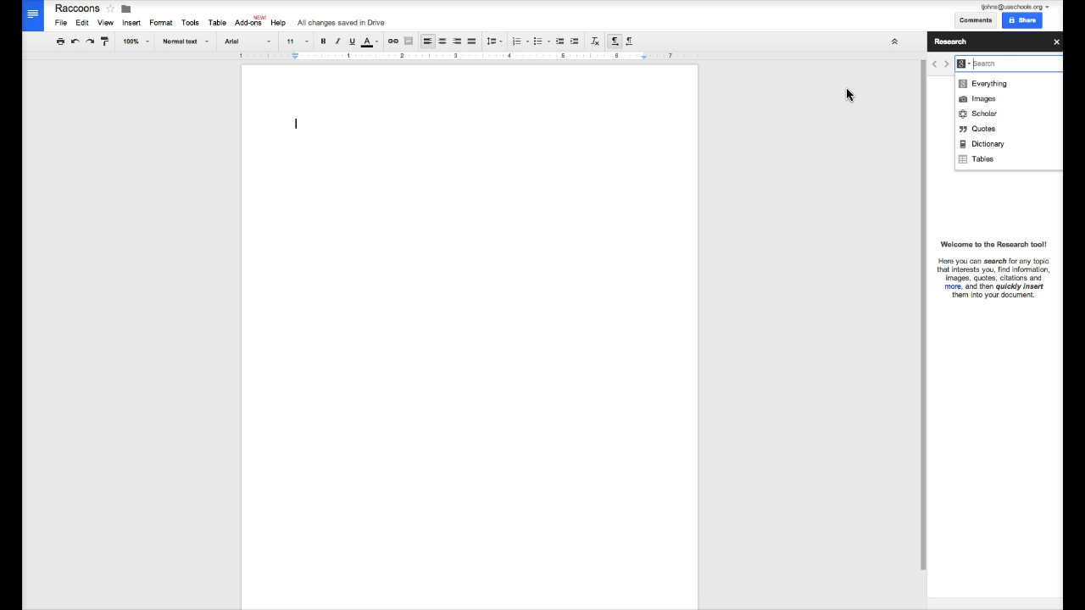
{"action": "type", "text": "raccoons"}
{"action": "key", "text": "Return"}
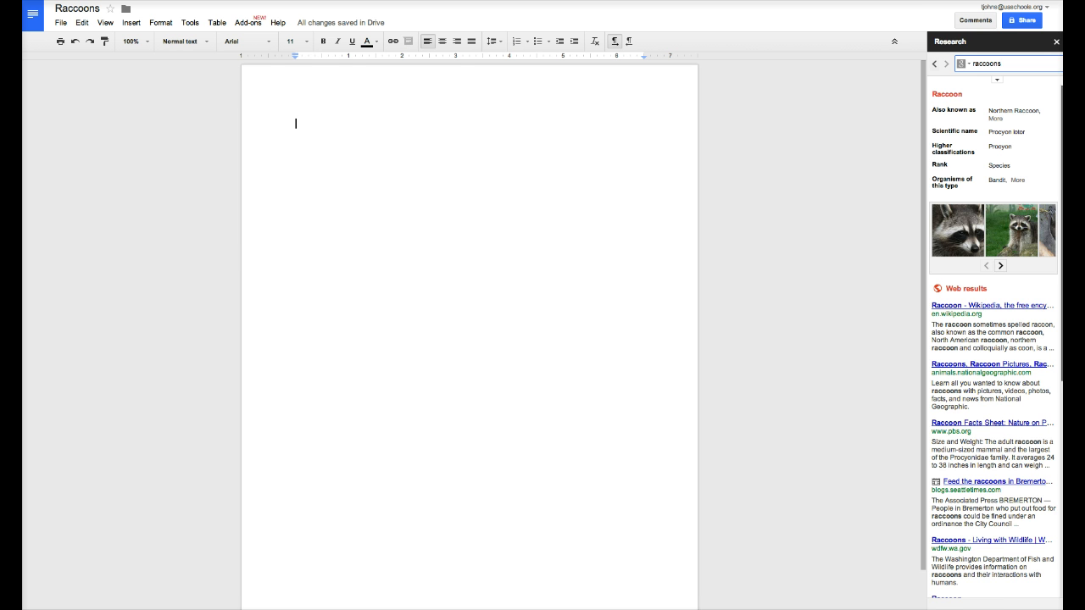
Expand the research options and keep MLA as the citation format
{"action": "left_click", "coordinate": [996, 84]}
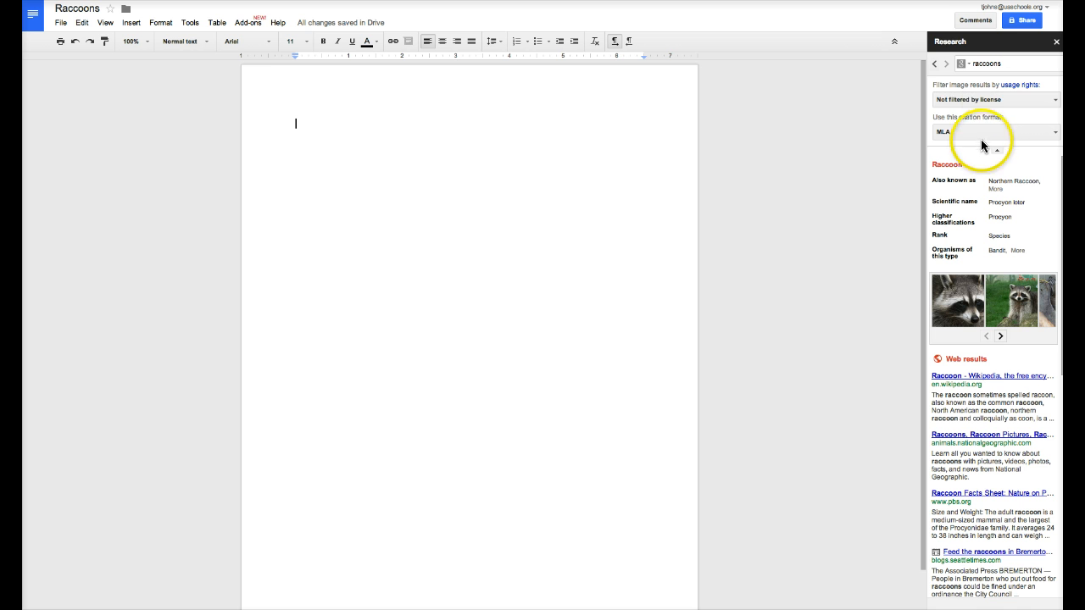
{"action": "left_click", "coordinate": [1056, 135]}
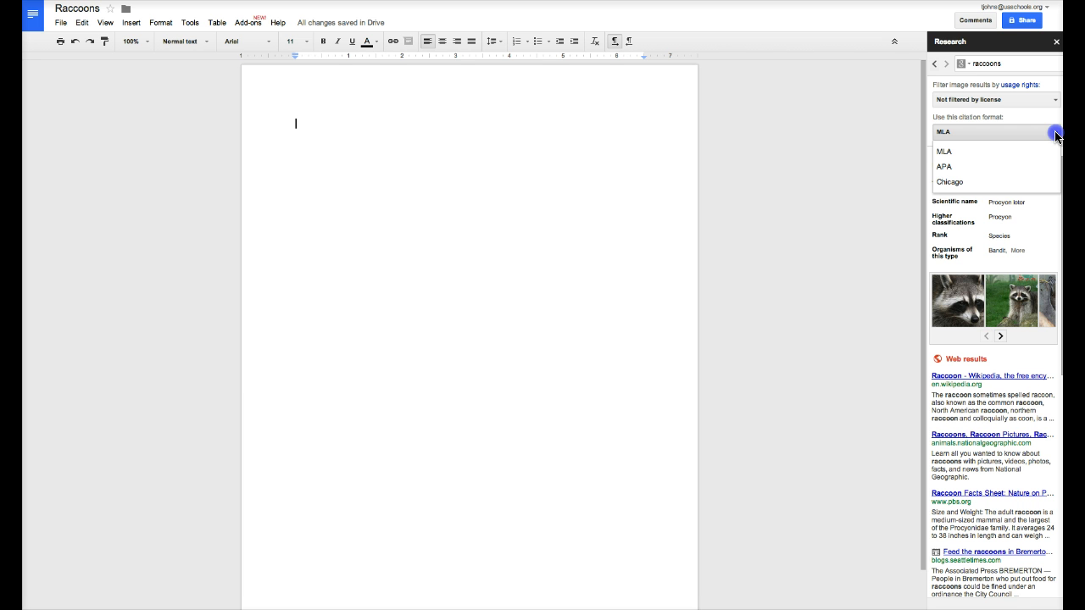
{"action": "left_click", "coordinate": [1056, 135]}
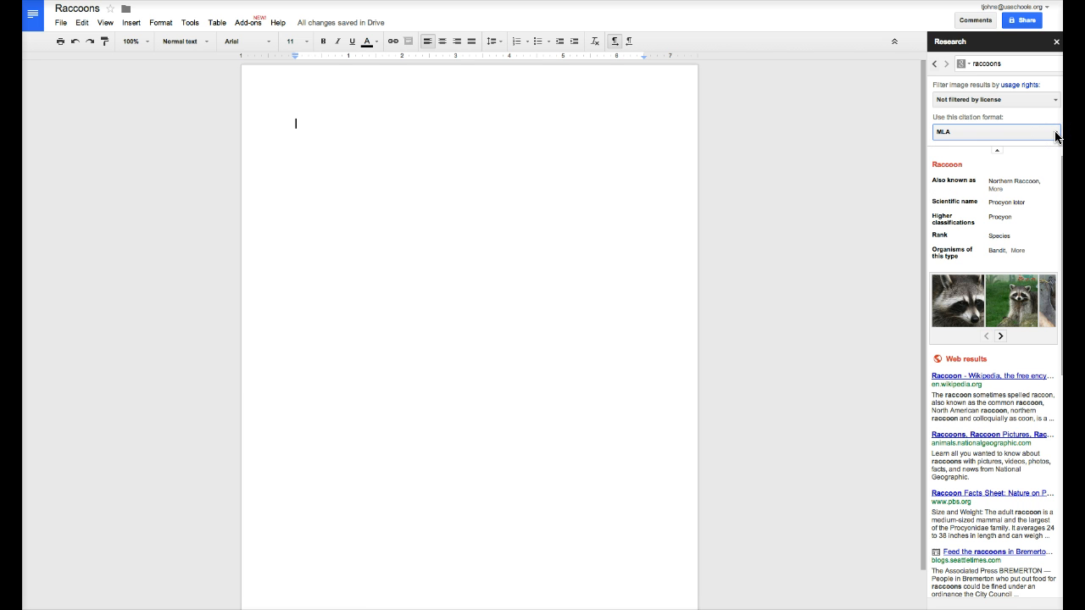
{"action": "mouse_move", "coordinate": [1017, 303]}
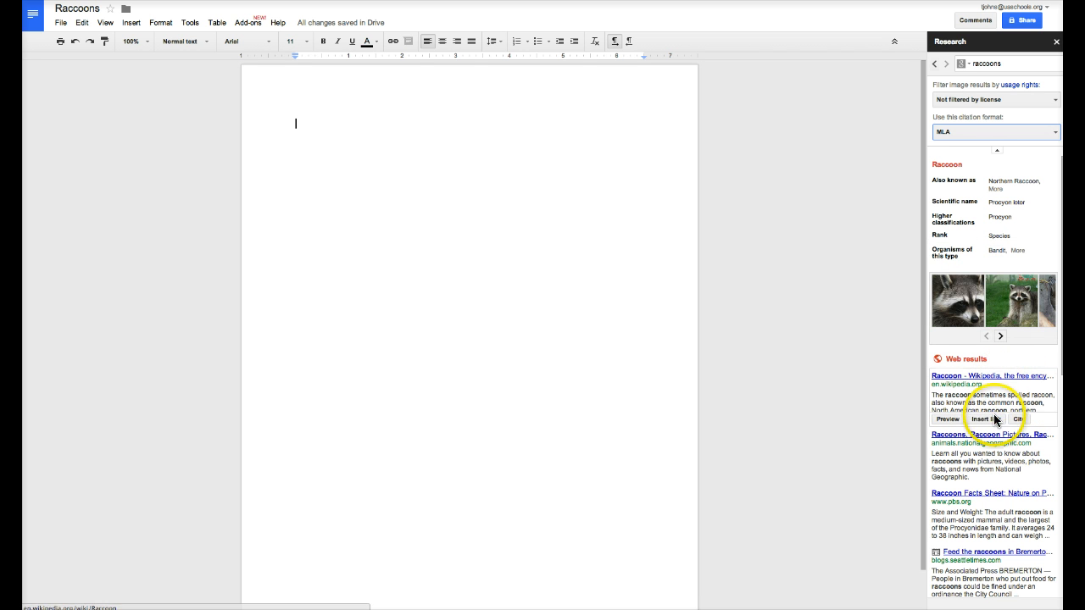
{"action": "mouse_move", "coordinate": [990, 460]}
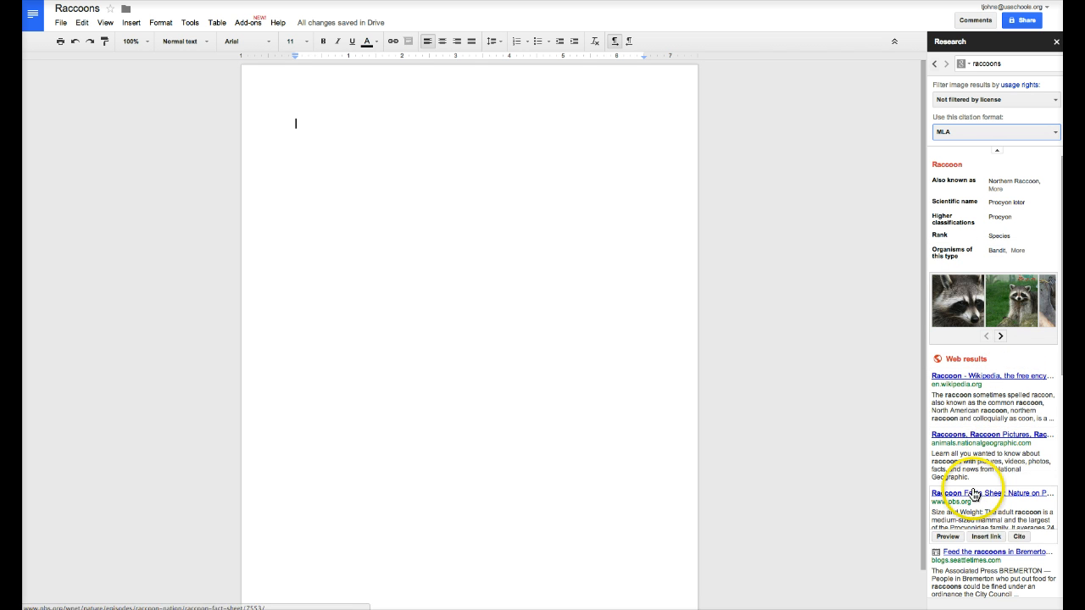
{"action": "mouse_move", "coordinate": [947, 394]}
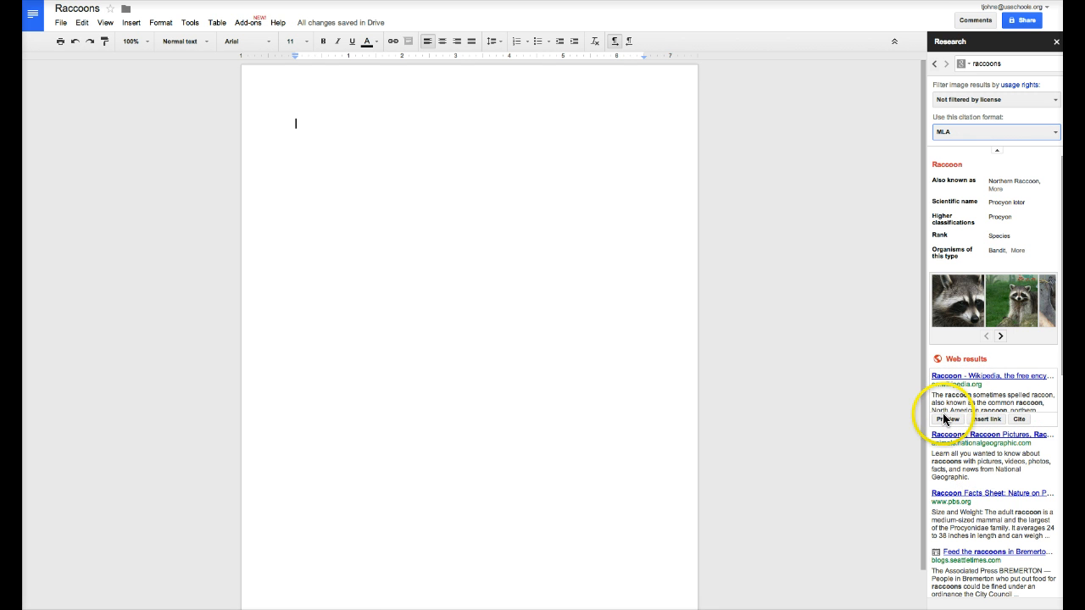
{"action": "left_click", "coordinate": [978, 418]}
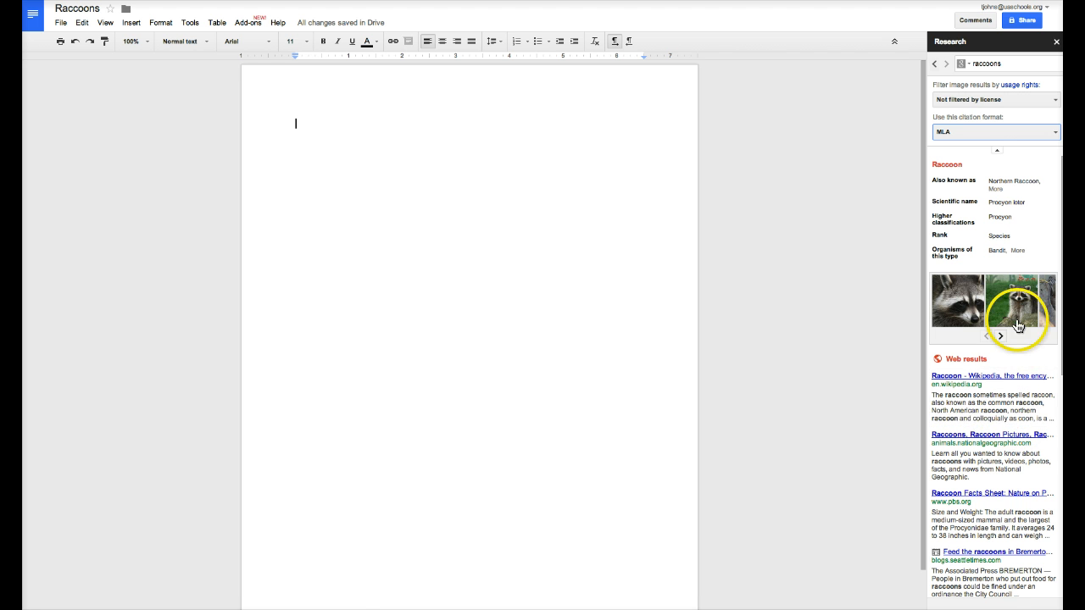
Drag a raccoon photo from Research into the doc, enlarge and centre it, then add a line below
{"action": "left_click_drag", "start_coordinate": [1019, 302], "coordinate": [396, 154]}
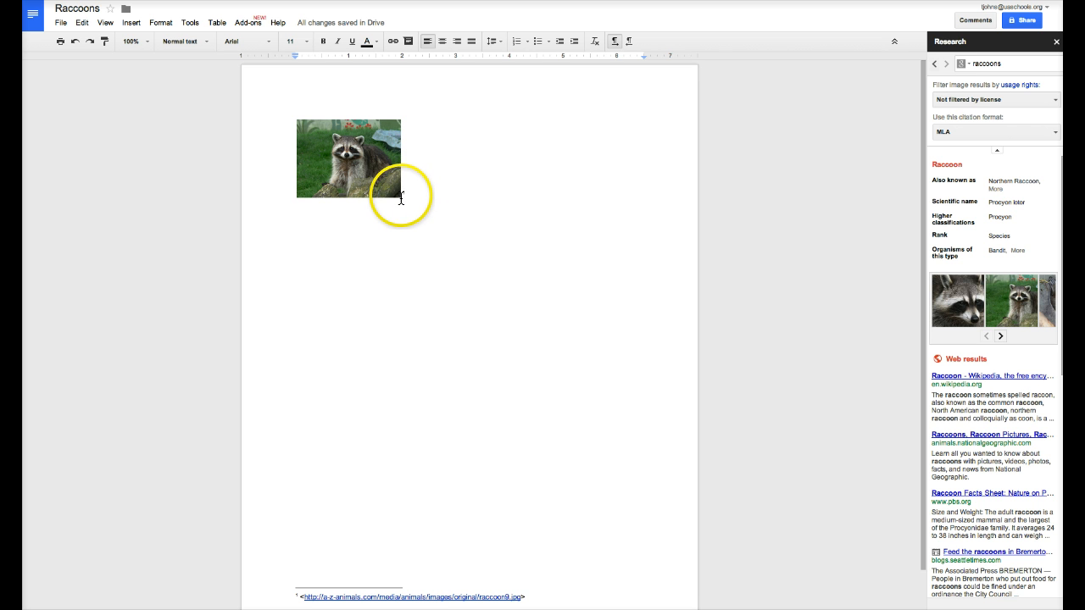
{"action": "scroll", "coordinate": [426, 291], "scroll_direction": "down", "scroll_amount": 1}
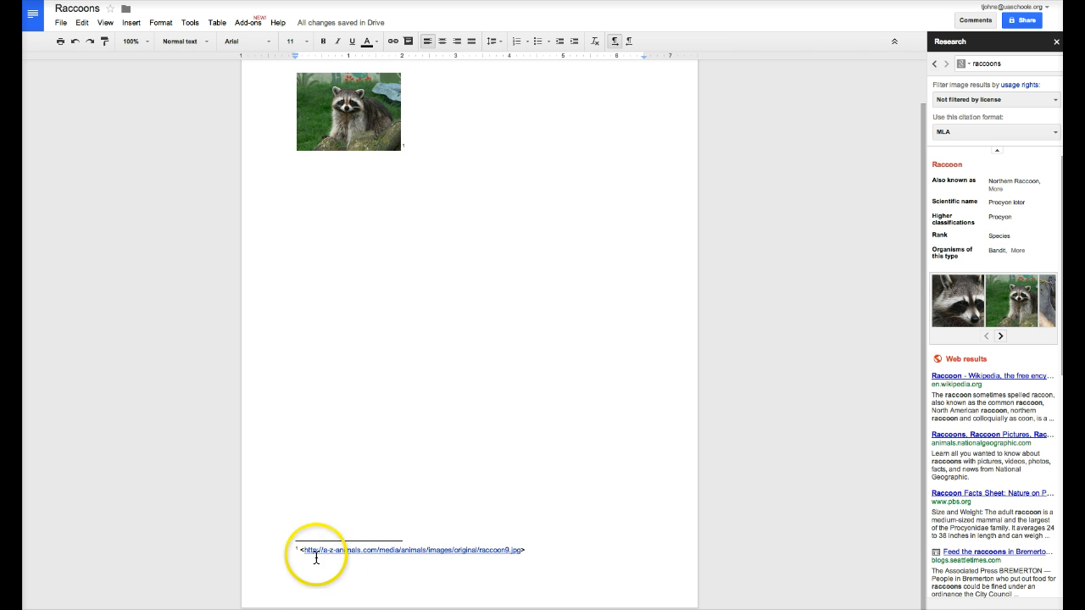
{"action": "left_click", "coordinate": [370, 125]}
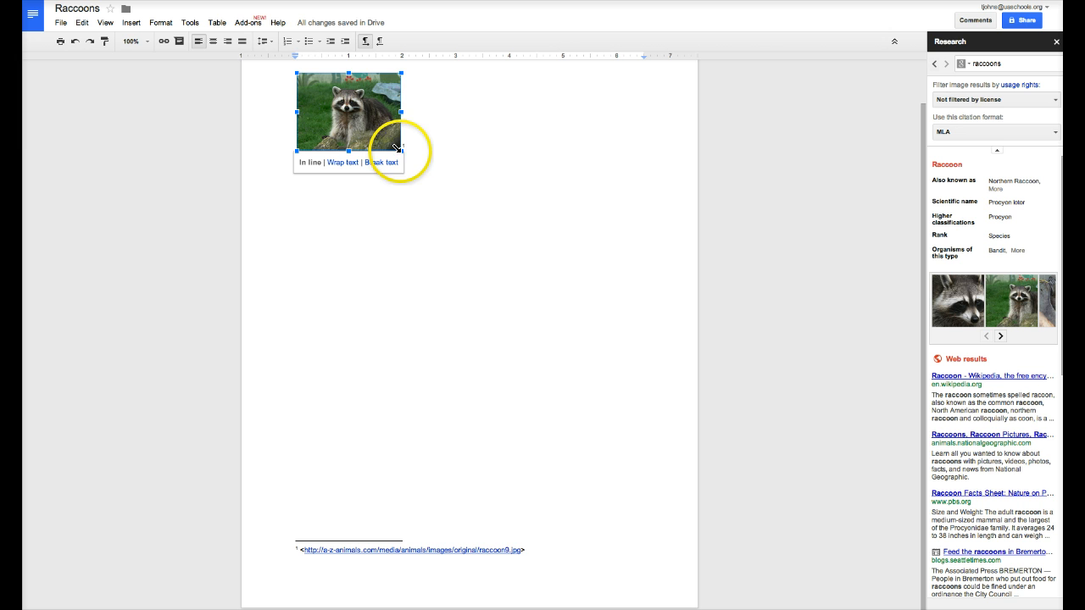
{"action": "left_click_drag", "start_coordinate": [395, 148], "coordinate": [468, 200]}
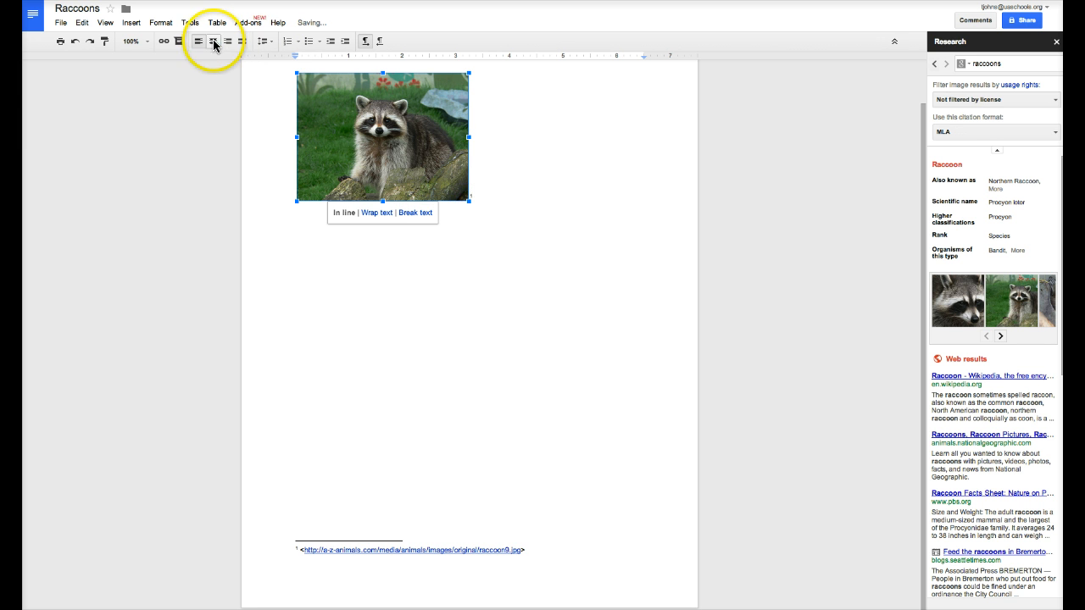
{"action": "left_click", "coordinate": [212, 40]}
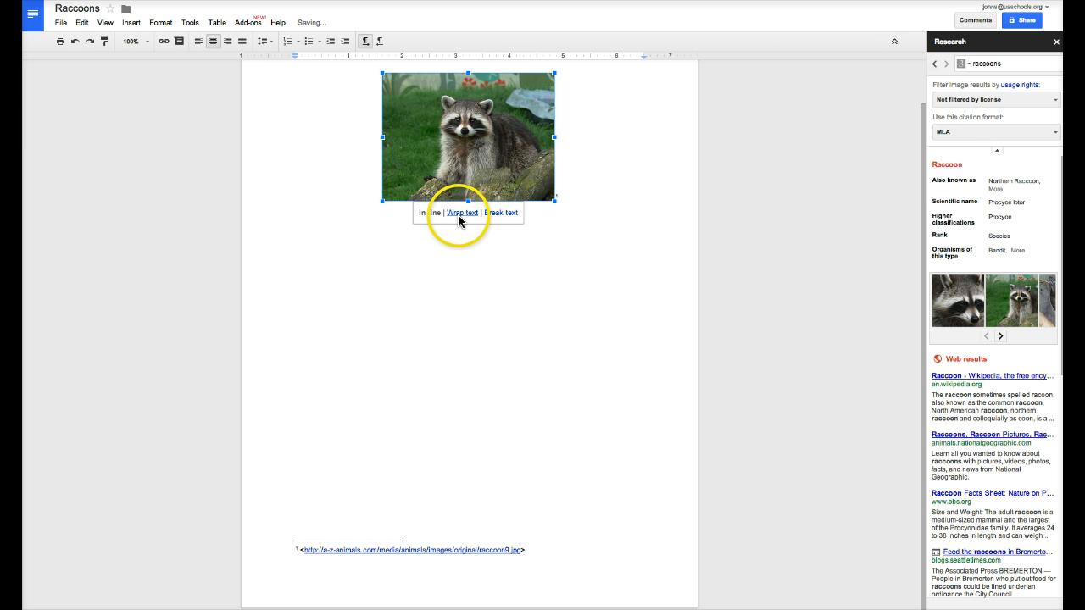
{"action": "left_click", "coordinate": [588, 201]}
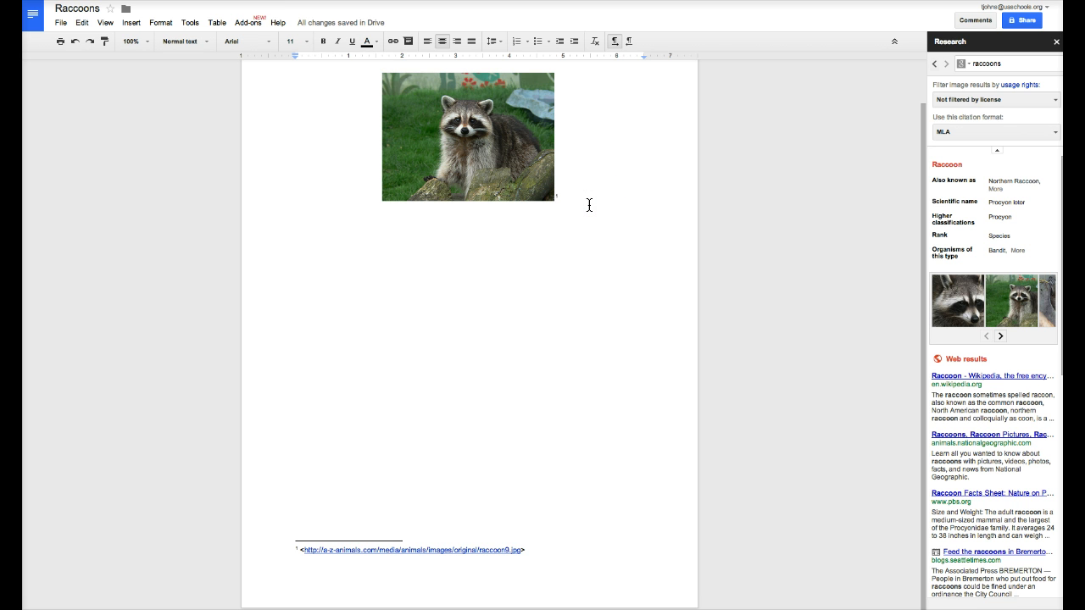
{"action": "key", "text": "Return"}
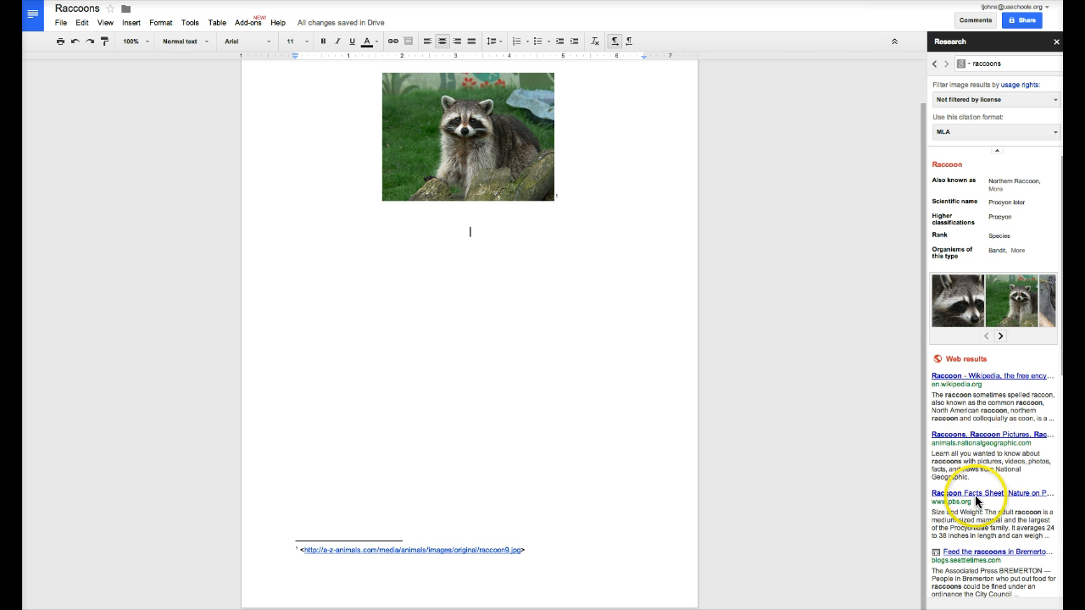
Preview the PBS 'Raccoon Facts Sheet' result and open the page in the browser
{"action": "mouse_move", "coordinate": [973, 498]}
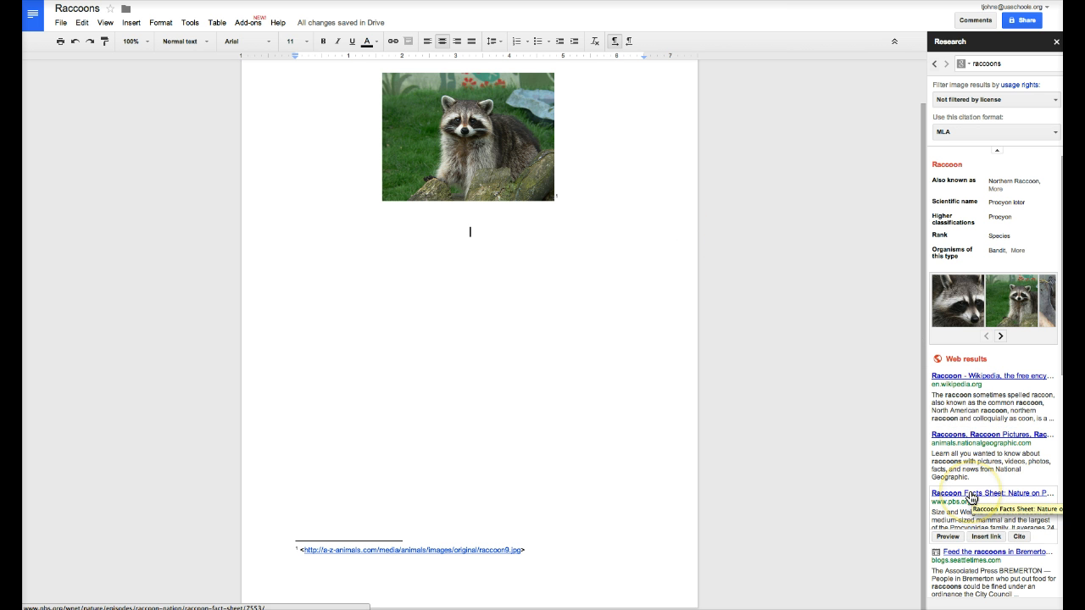
{"action": "left_click", "coordinate": [947, 537]}
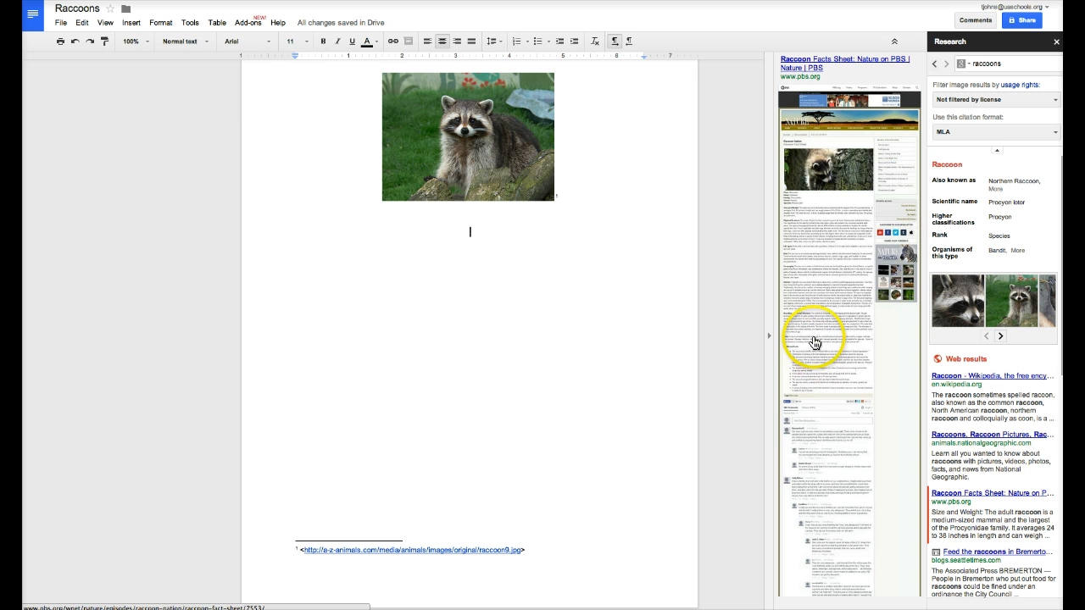
{"action": "left_click", "coordinate": [816, 335]}
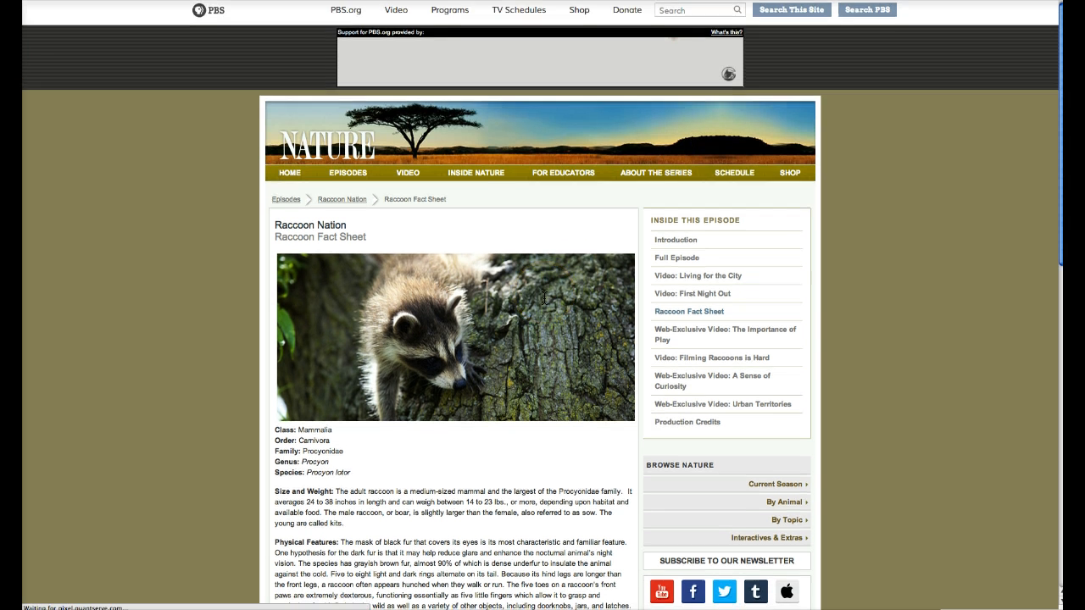
Scroll the PBS Nature page and select the Diet paragraph to copy
{"action": "scroll", "coordinate": [544, 299], "scroll_direction": "down", "scroll_amount": 5}
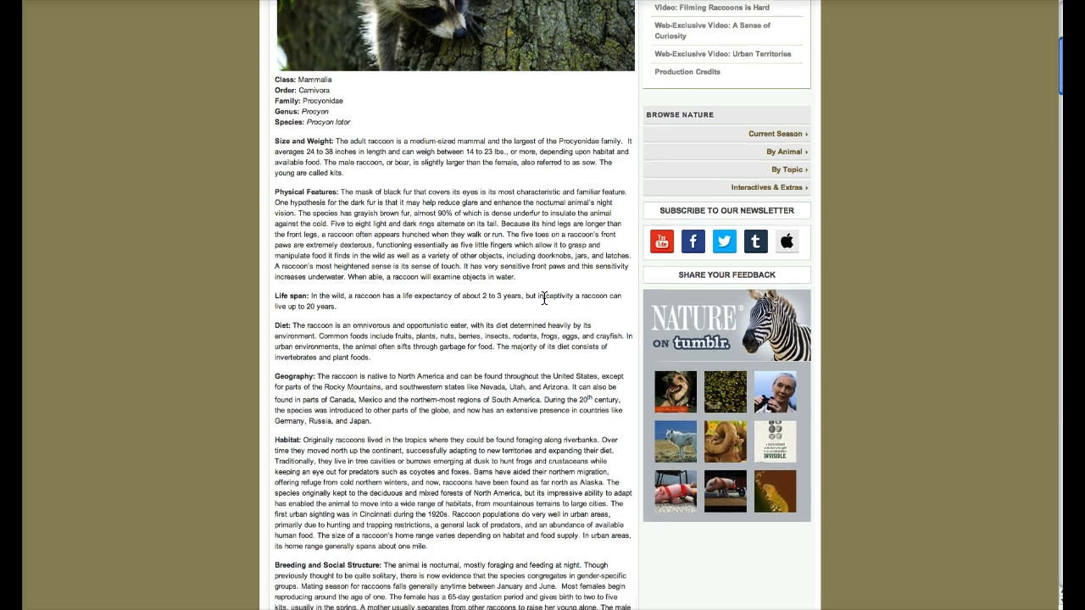
{"action": "scroll", "coordinate": [544, 299], "scroll_direction": "down", "scroll_amount": 2}
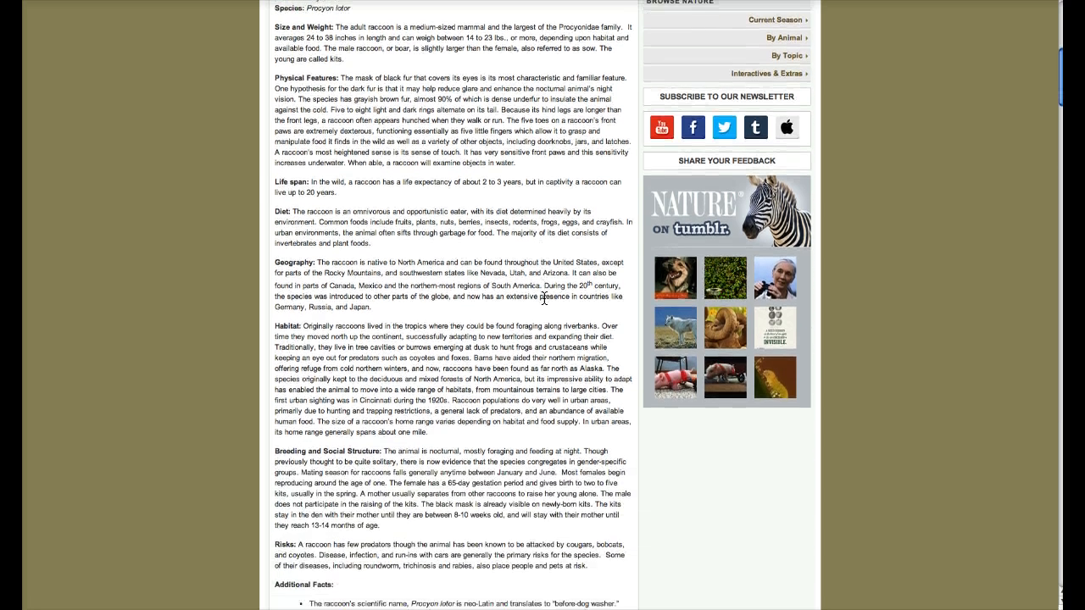
{"action": "left_click_drag", "start_coordinate": [275, 212], "coordinate": [460, 248]}
{"action": "key", "text": "ctrl+c"}
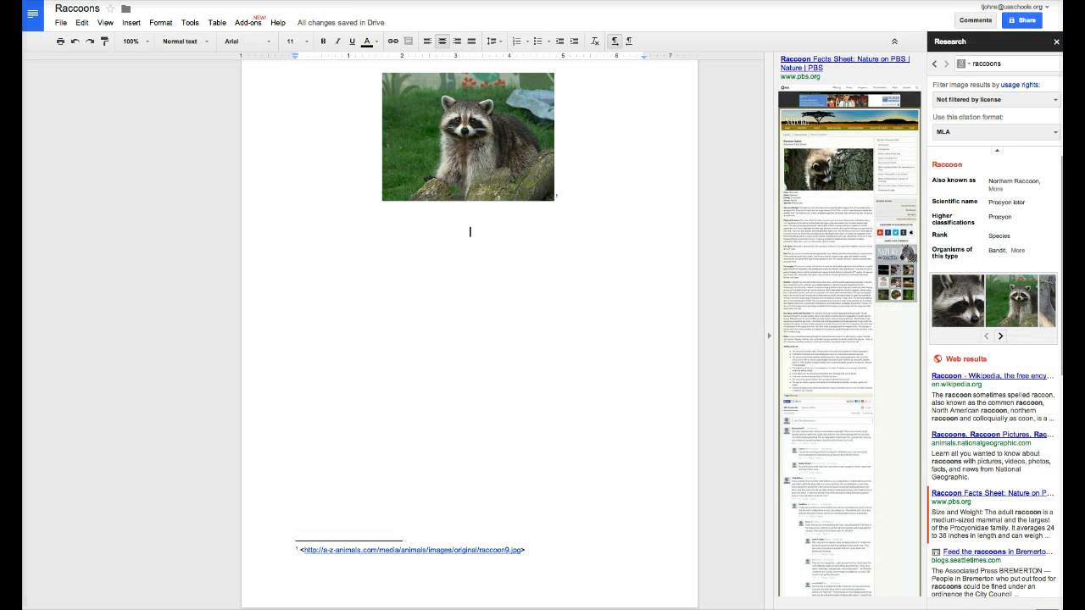
Below the photo, type the 'Diet' heading and paste the copied Diet paragraph
{"action": "left_click", "coordinate": [468, 276]}
{"action": "left_click", "coordinate": [468, 275]}
{"action": "type", "text": "Diet"}
{"action": "key", "text": "ctrl+v"}
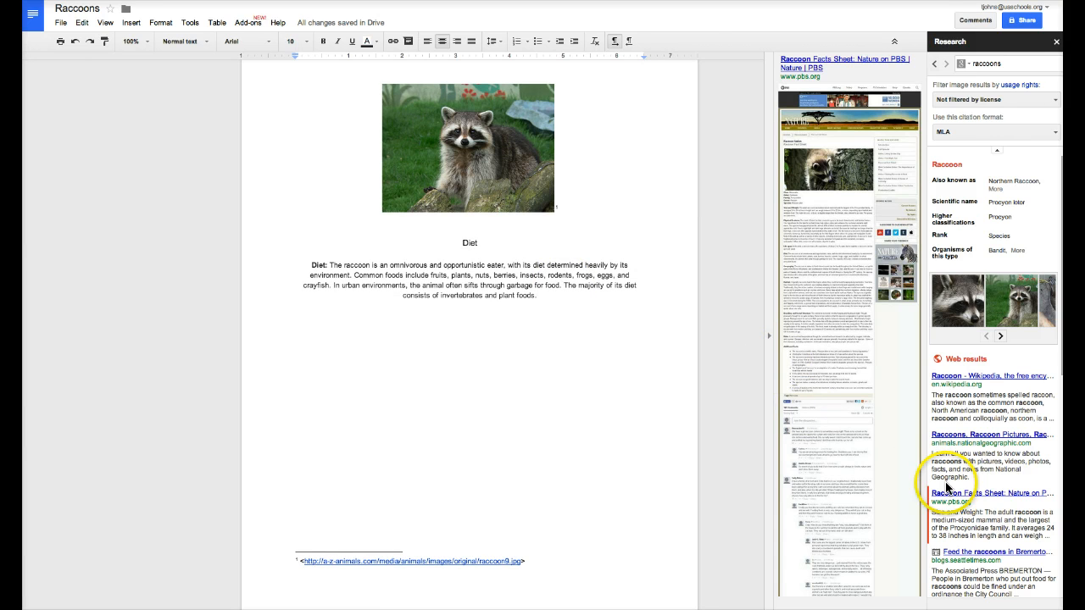
Cite the pbs.org result as footnote 2 and close the Research panel
{"action": "mouse_move", "coordinate": [955, 441]}
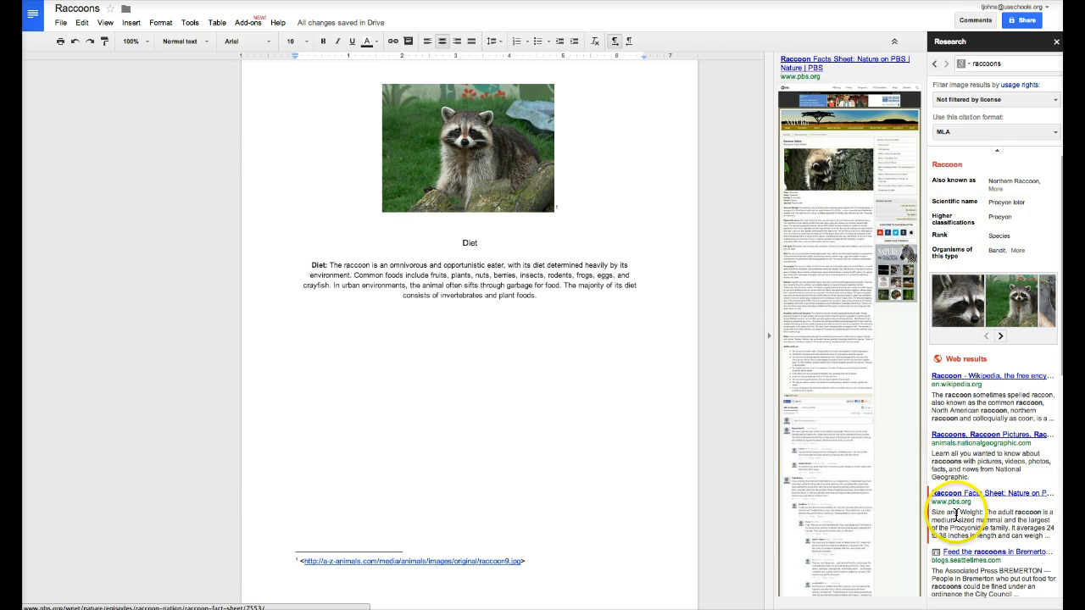
{"action": "mouse_move", "coordinate": [981, 526]}
{"action": "left_click", "coordinate": [1019, 538]}
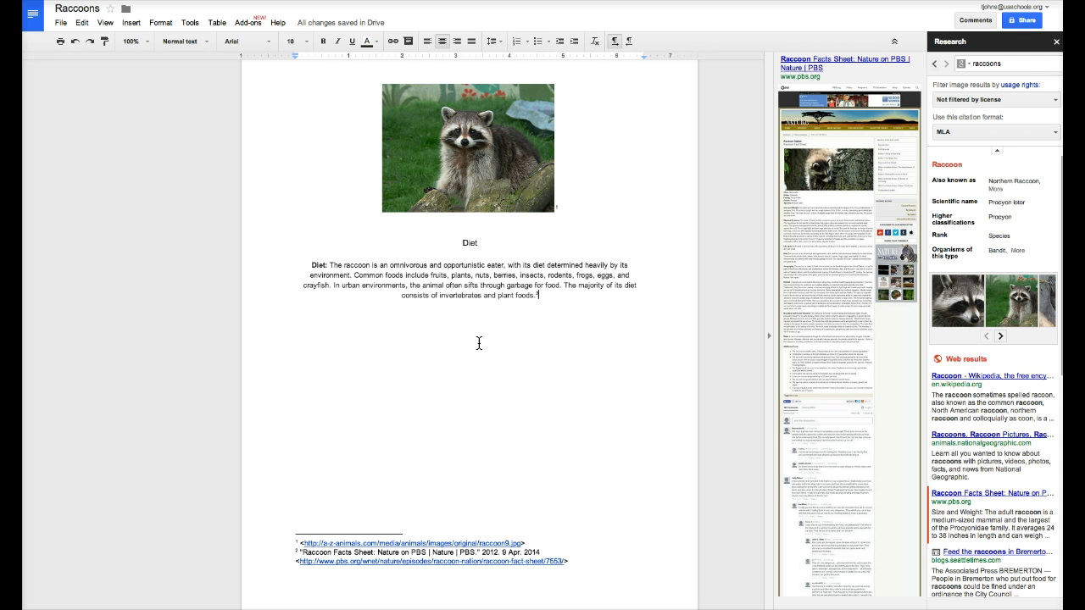
{"action": "left_click", "coordinate": [1057, 43]}
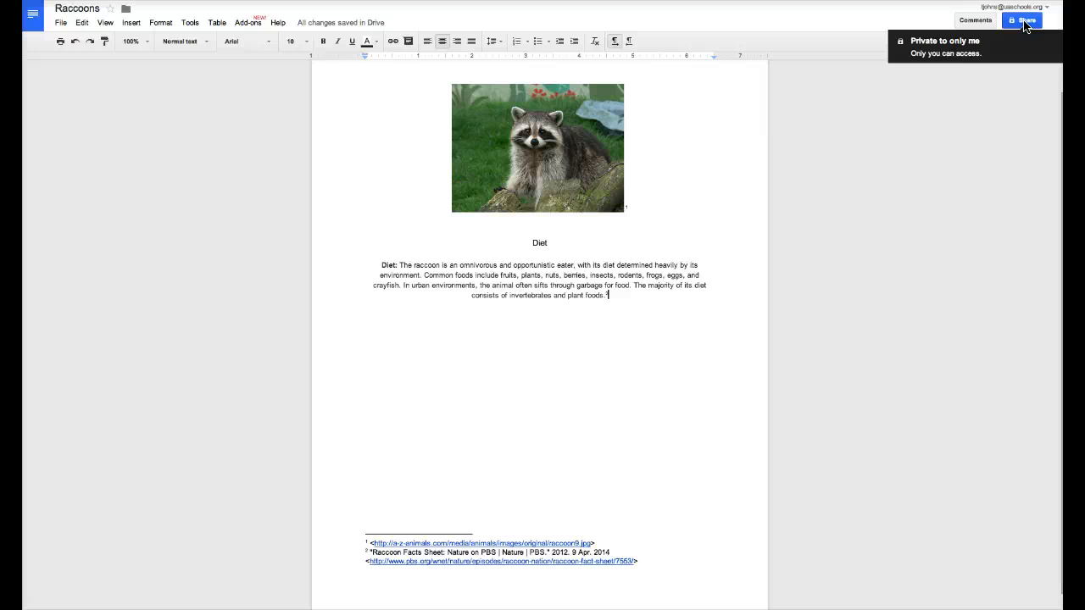
Open the Raccoons sharing settings and view the Private visibility options
{"action": "left_click", "coordinate": [1024, 22]}
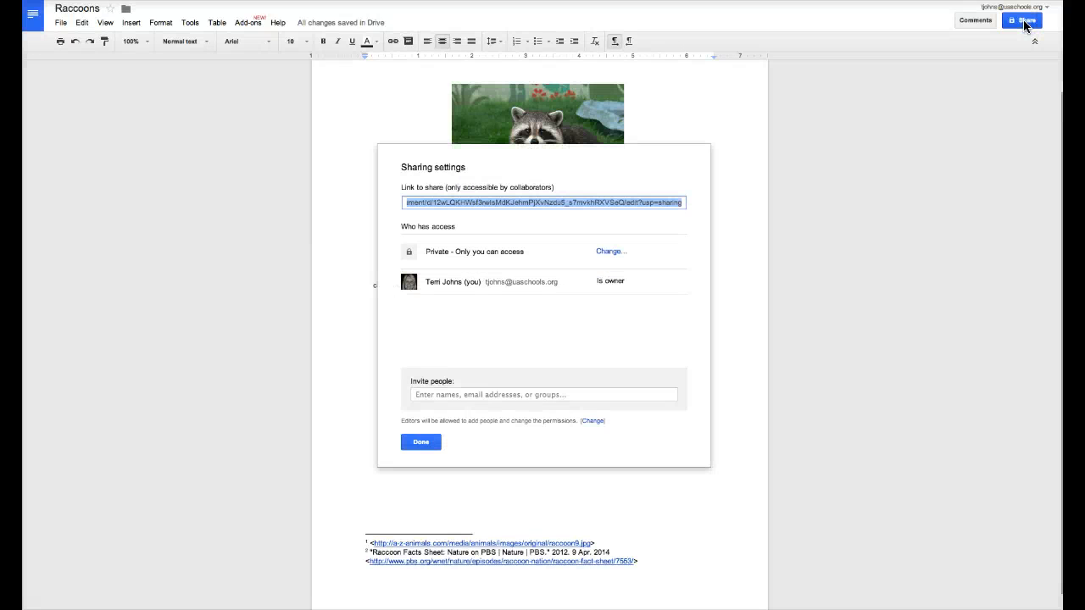
{"action": "left_click", "coordinate": [578, 205]}
{"action": "left_click", "coordinate": [607, 252]}
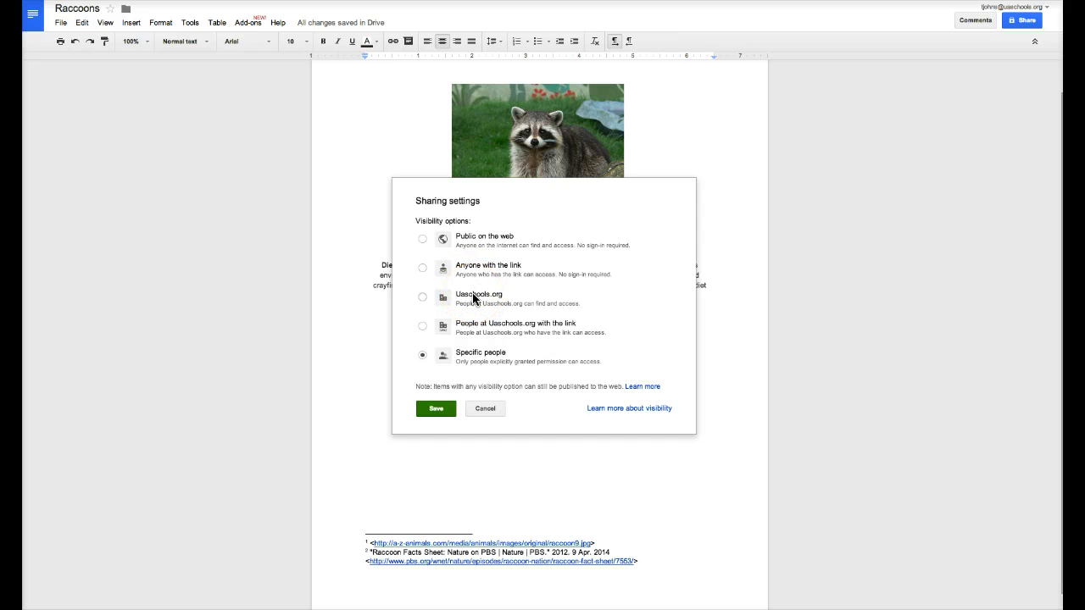
{"action": "left_click", "coordinate": [473, 333]}
Invite the collaborator's e-mail address with Can edit permission, send it, and close sharing
{"action": "left_click", "coordinate": [482, 408]}
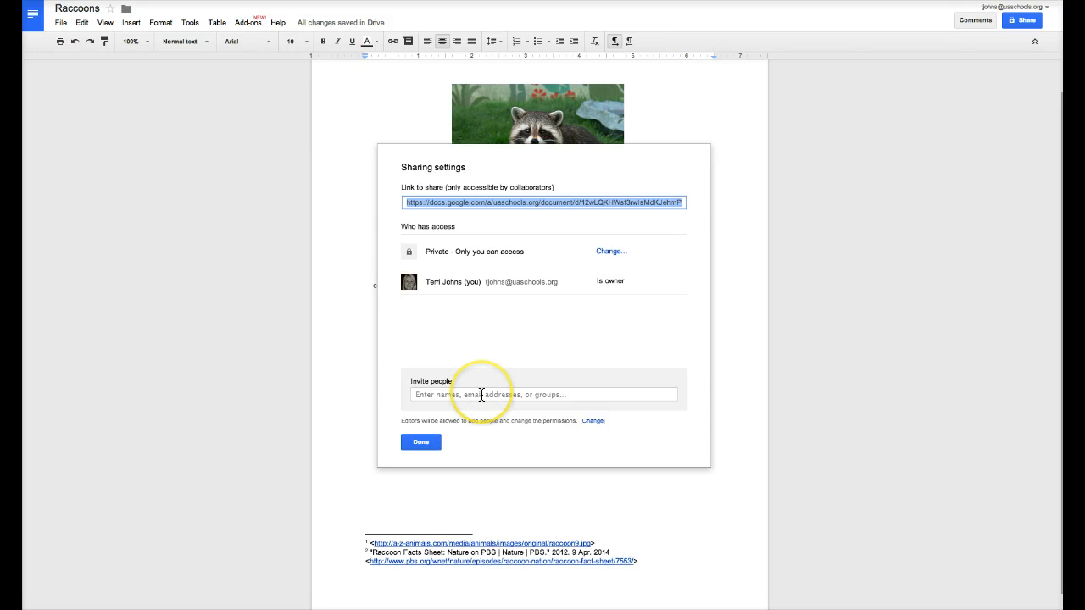
{"action": "left_click", "coordinate": [482, 395]}
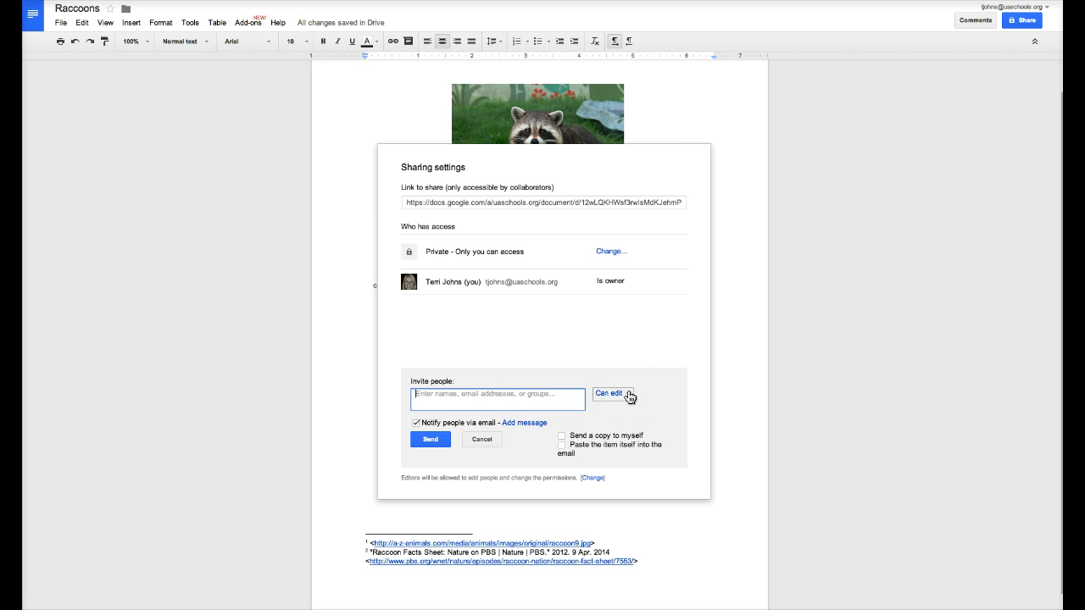
{"action": "left_click", "coordinate": [562, 396]}
{"action": "type", "text": "t"}
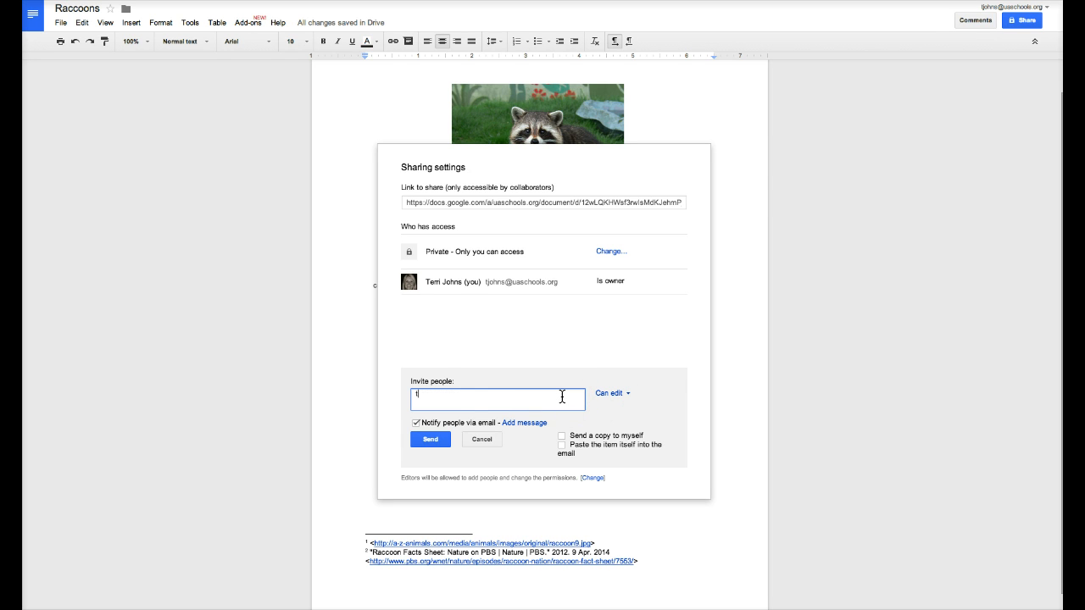
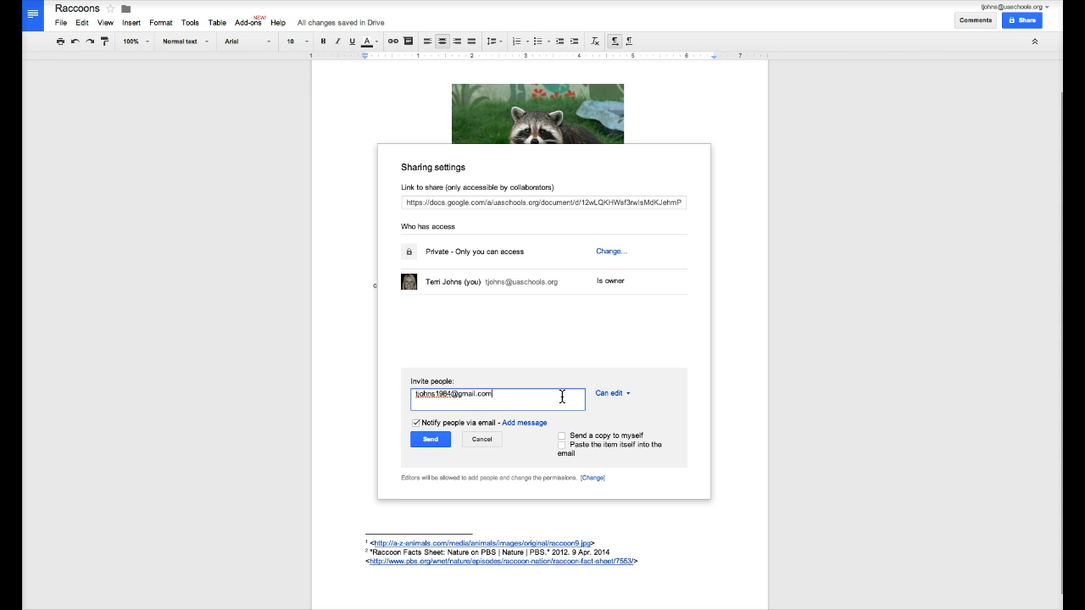
{"action": "left_click", "coordinate": [628, 400]}
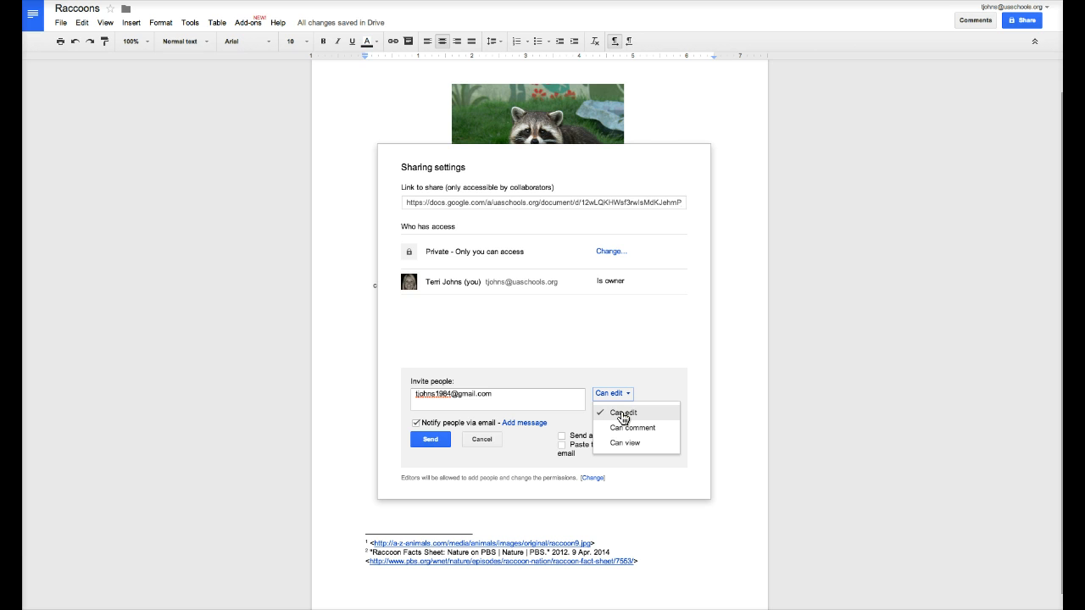
{"action": "left_click", "coordinate": [513, 450]}
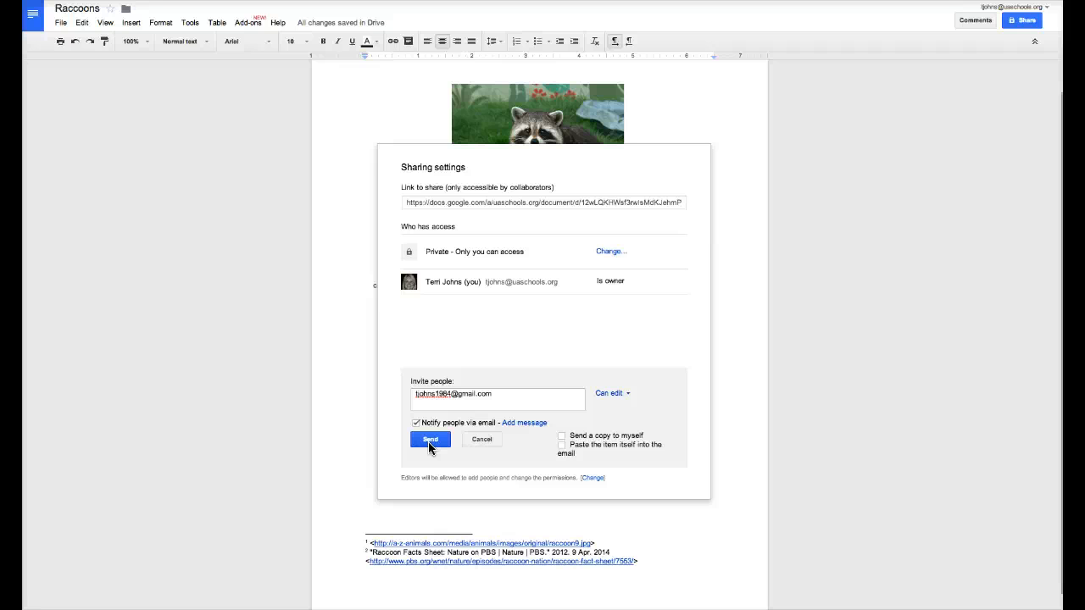
{"action": "left_click", "coordinate": [480, 439]}
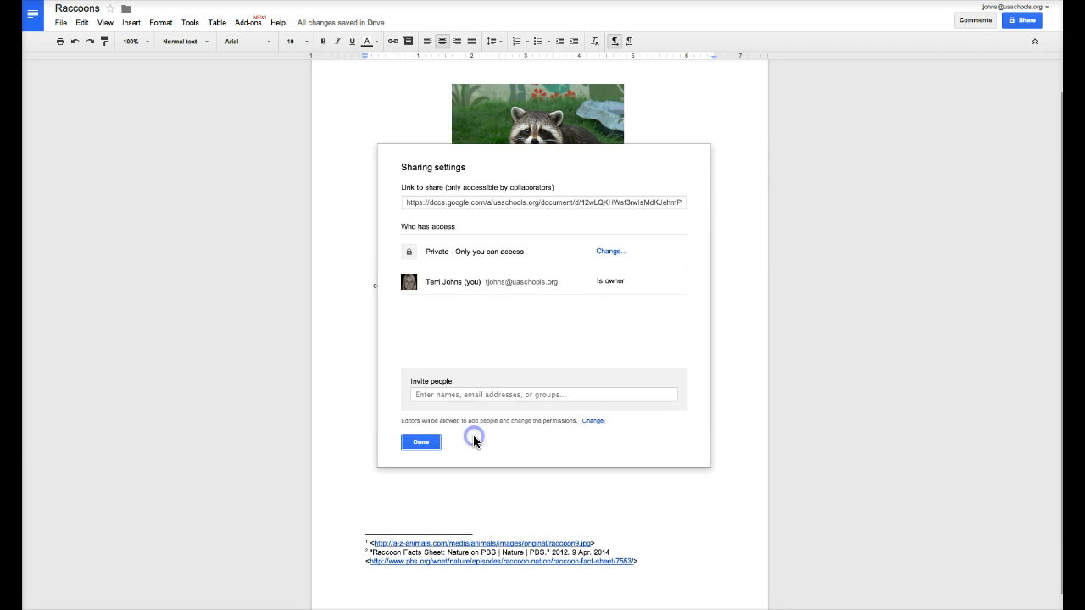
{"action": "left_click", "coordinate": [421, 442]}
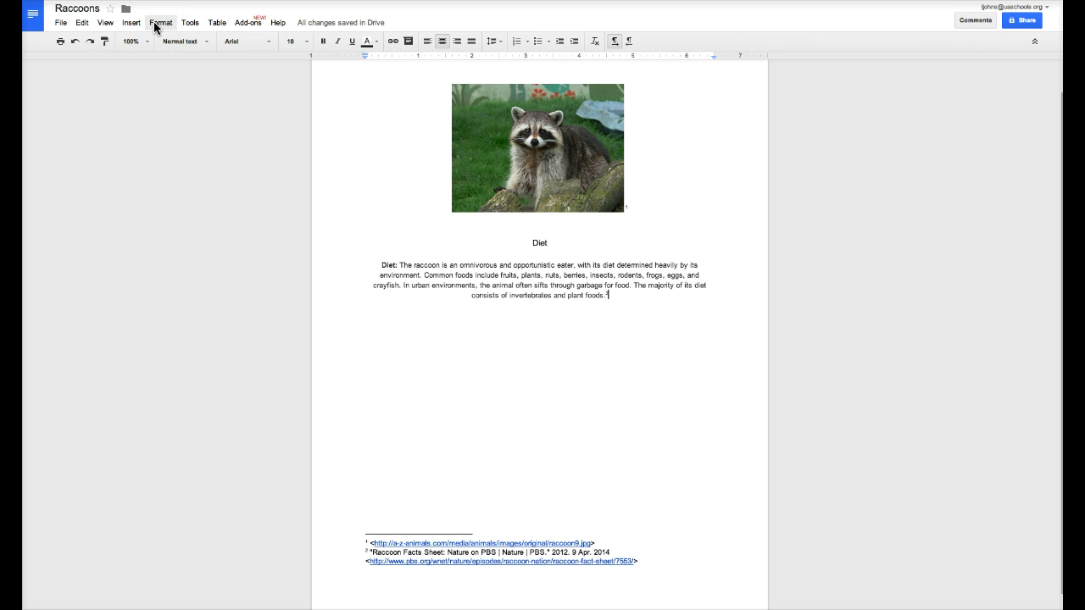
{"action": "left_click", "coordinate": [247, 26]}
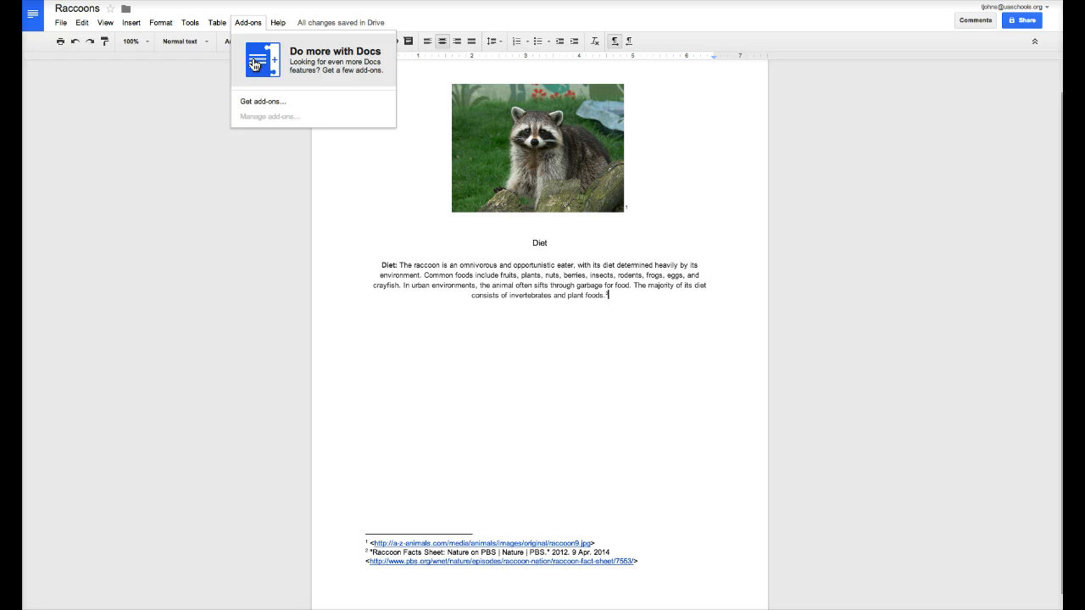
{"action": "left_click", "coordinate": [258, 101]}
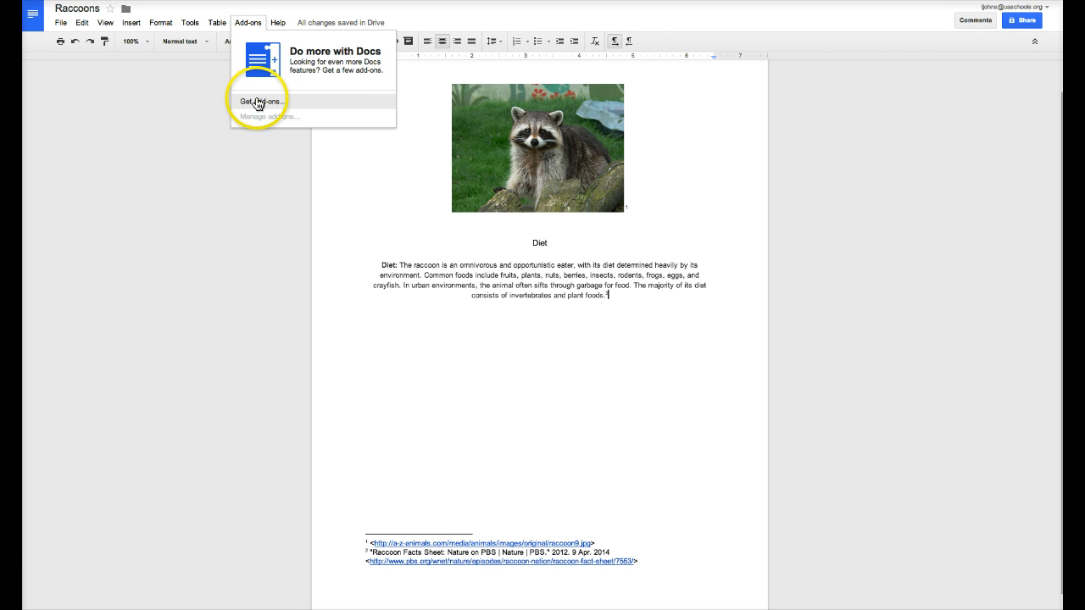
{"action": "left_click", "coordinate": [216, 23]}
{"action": "left_click", "coordinate": [199, 24]}
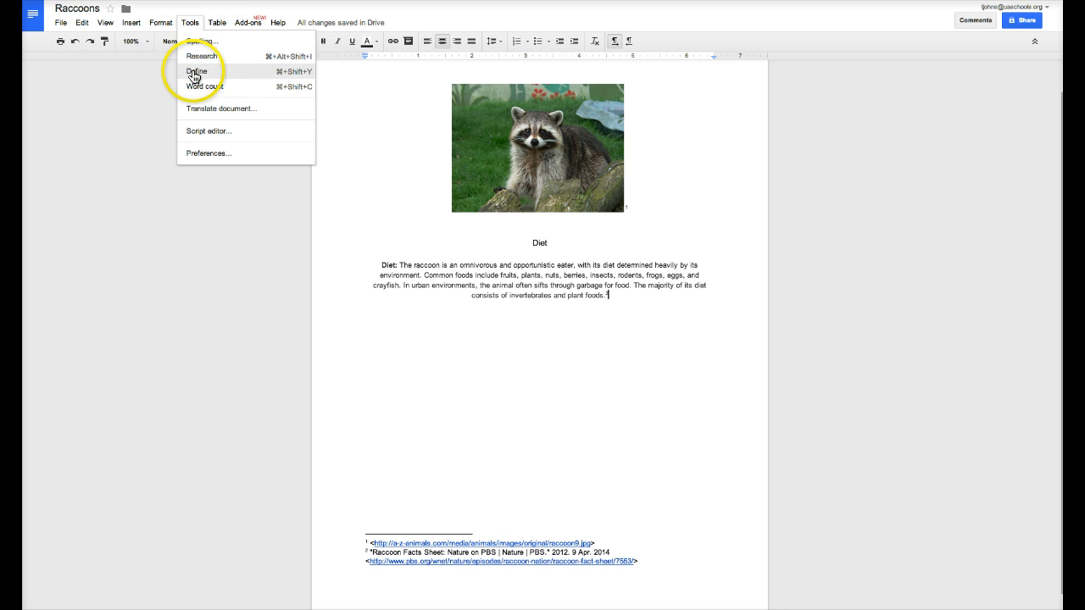
{"action": "mouse_move", "coordinate": [153, 22]}
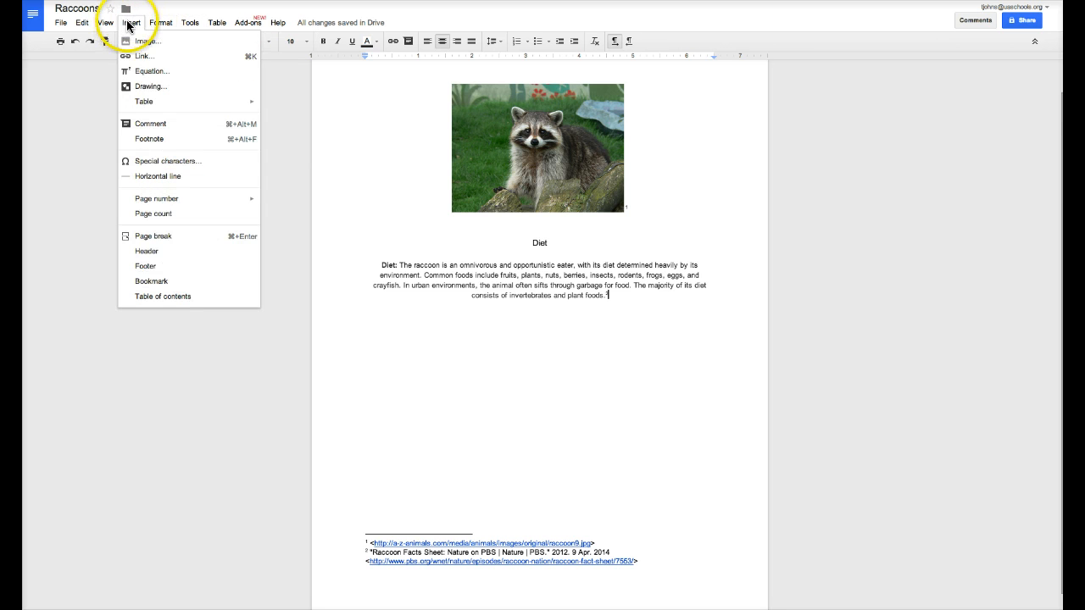
{"action": "left_click", "coordinate": [62, 24]}
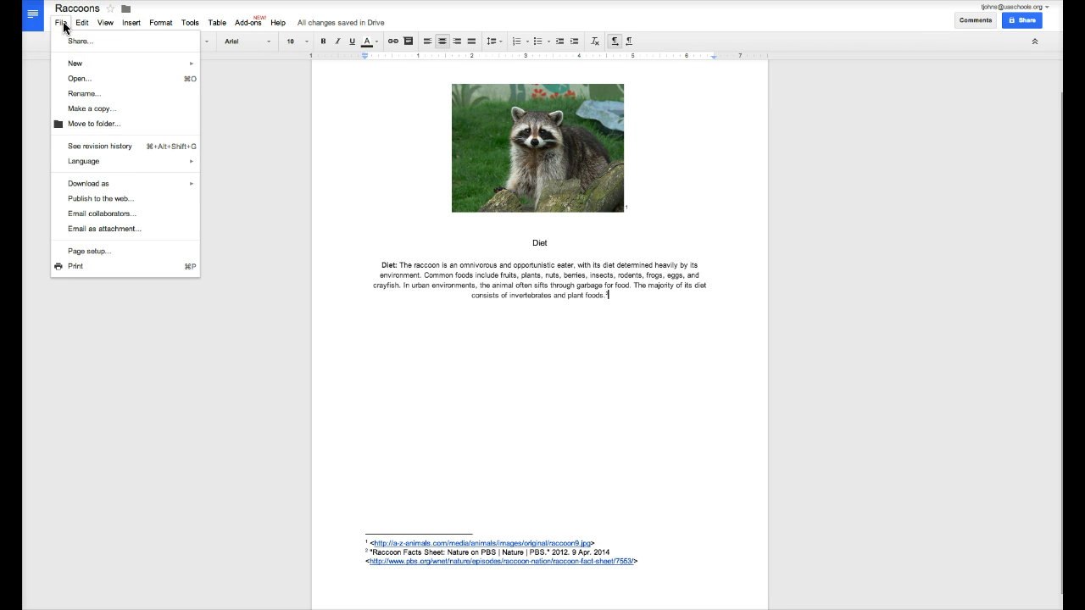
{"action": "mouse_move", "coordinate": [132, 24]}
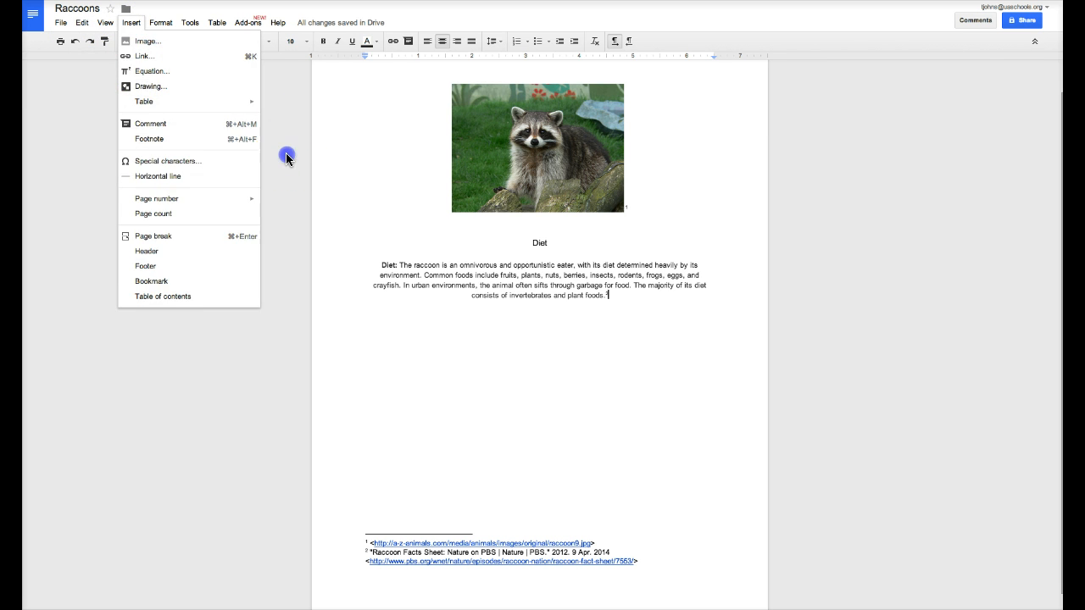
{"action": "left_click", "coordinate": [286, 158]}
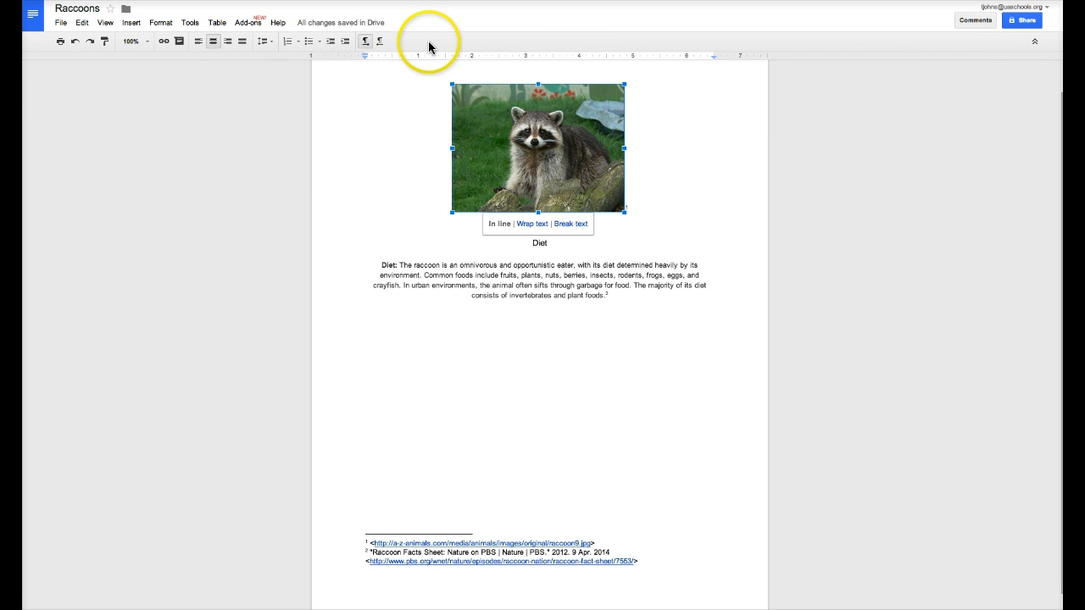
Post the comment 'cute picture' anchored to the selected raccoon photo
{"action": "left_click", "coordinate": [180, 46]}
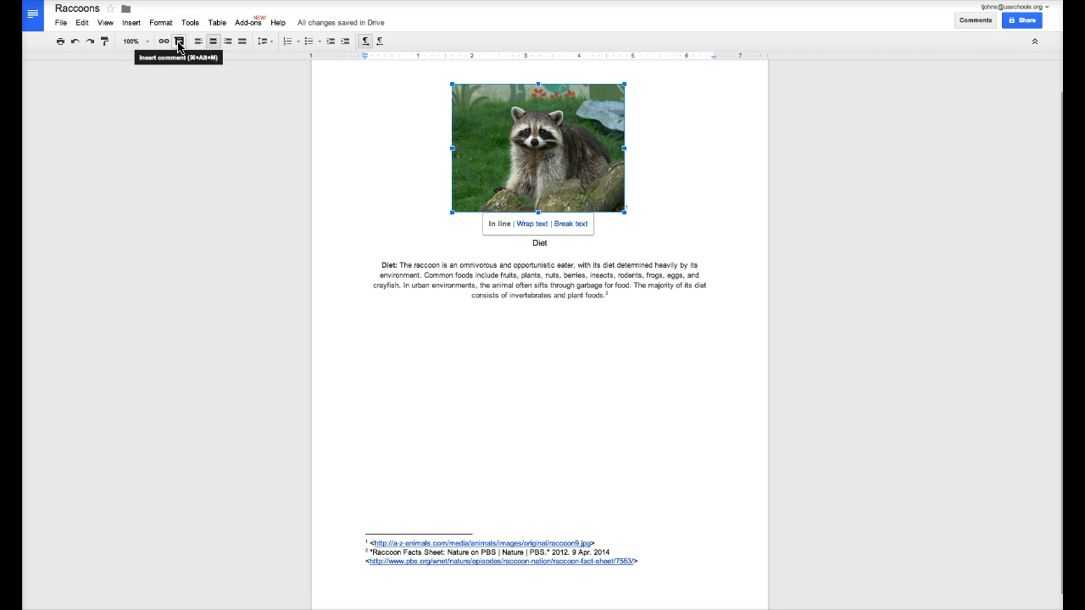
{"action": "left_click", "coordinate": [179, 46]}
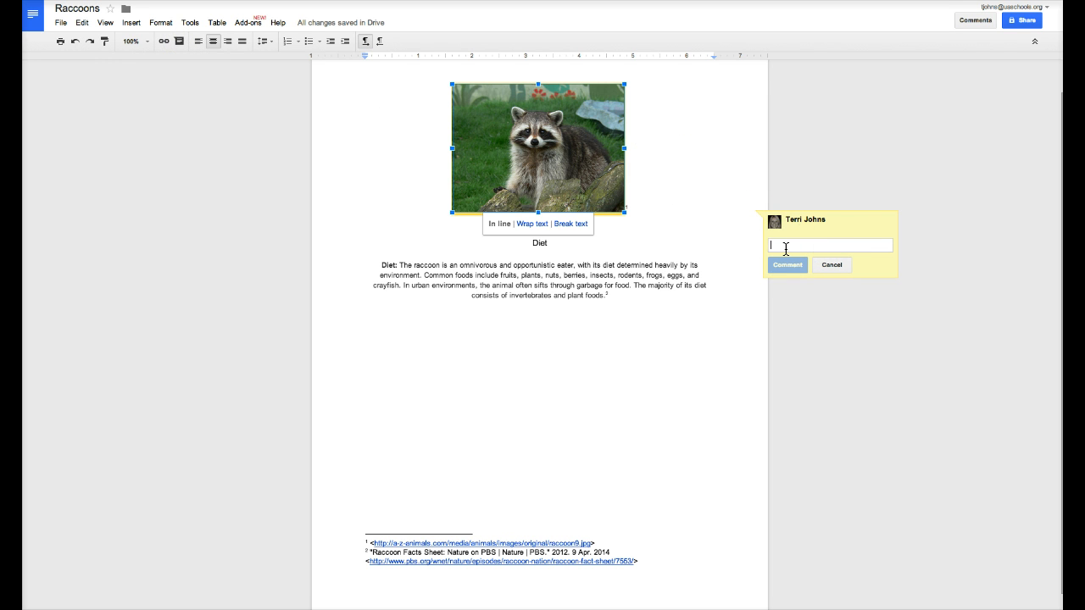
{"action": "type", "text": "cute pictu"}
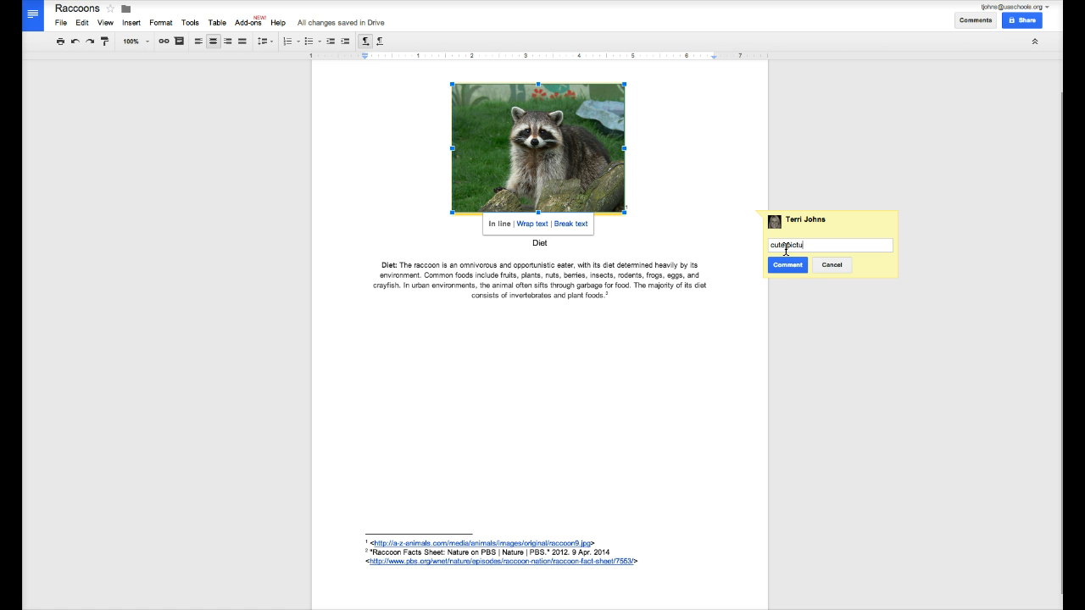
{"action": "type", "text": "re"}
{"action": "left_click", "coordinate": [777, 264]}
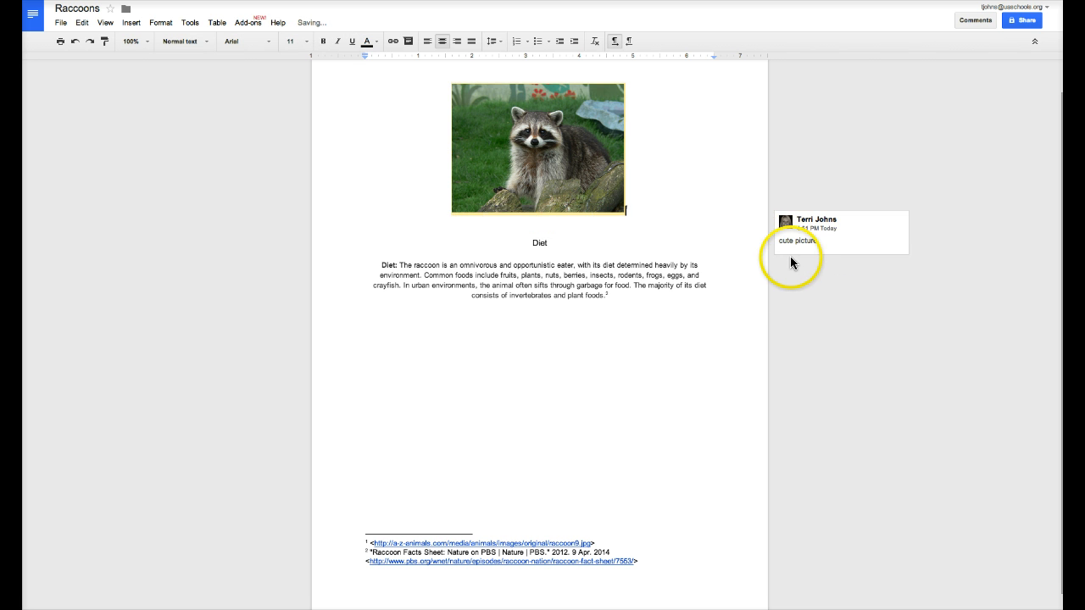